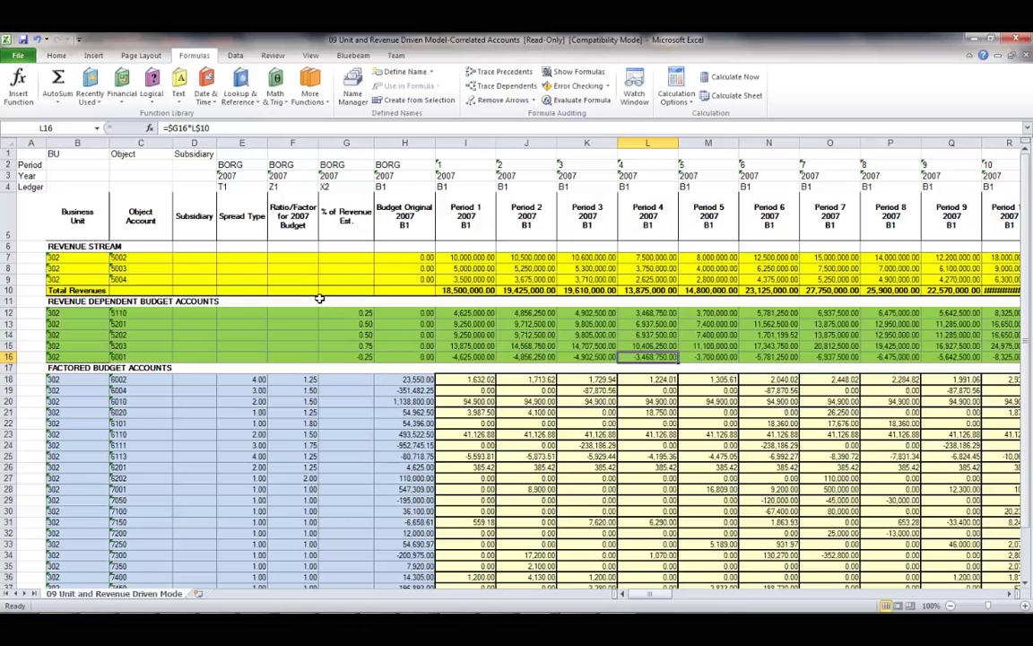
Preview SUMIFS from Math & Trig in the formula, then cancel to keep =$G16*L$10.
{"action": "left_click", "coordinate": [284, 105]}
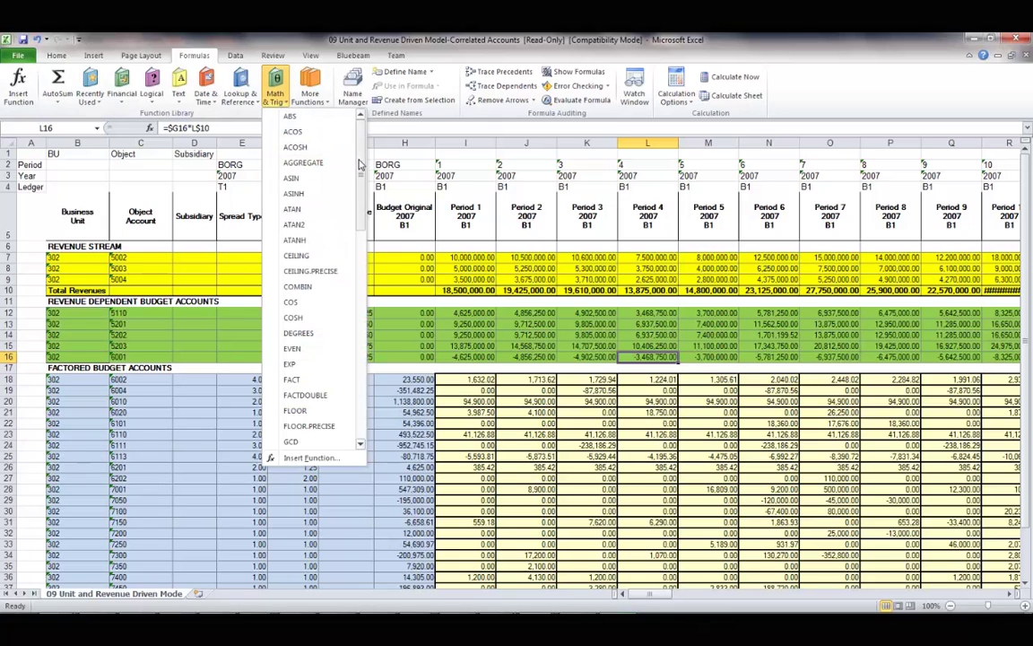
{"action": "left_click_drag", "start_coordinate": [359, 166], "coordinate": [377, 359]}
{"action": "scroll", "coordinate": [332, 341], "scroll_direction": "down", "scroll_amount": 1}
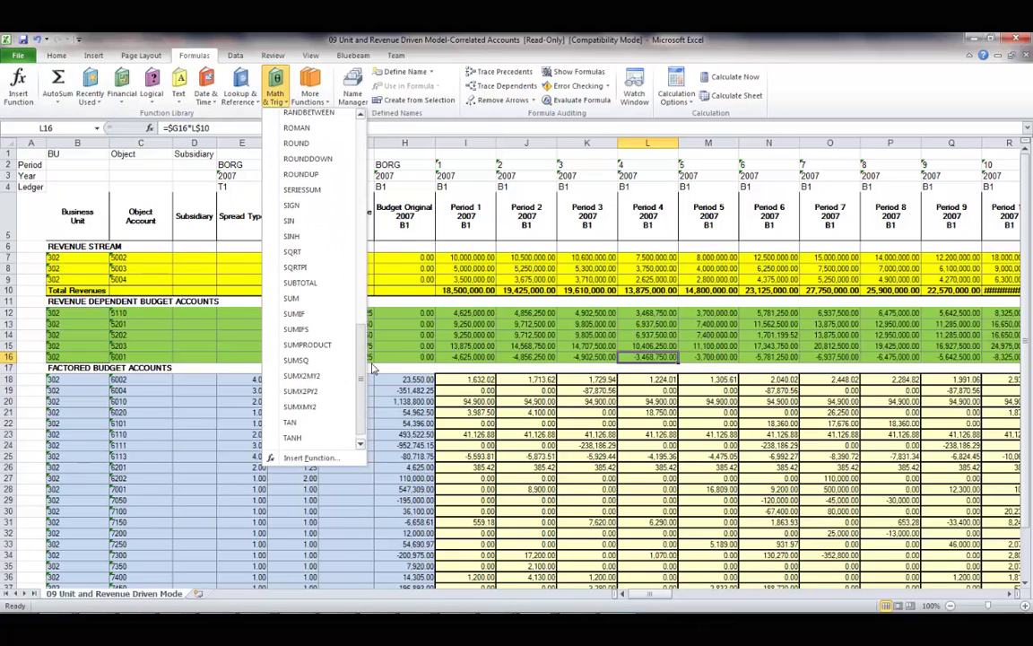
{"action": "left_click", "coordinate": [332, 335]}
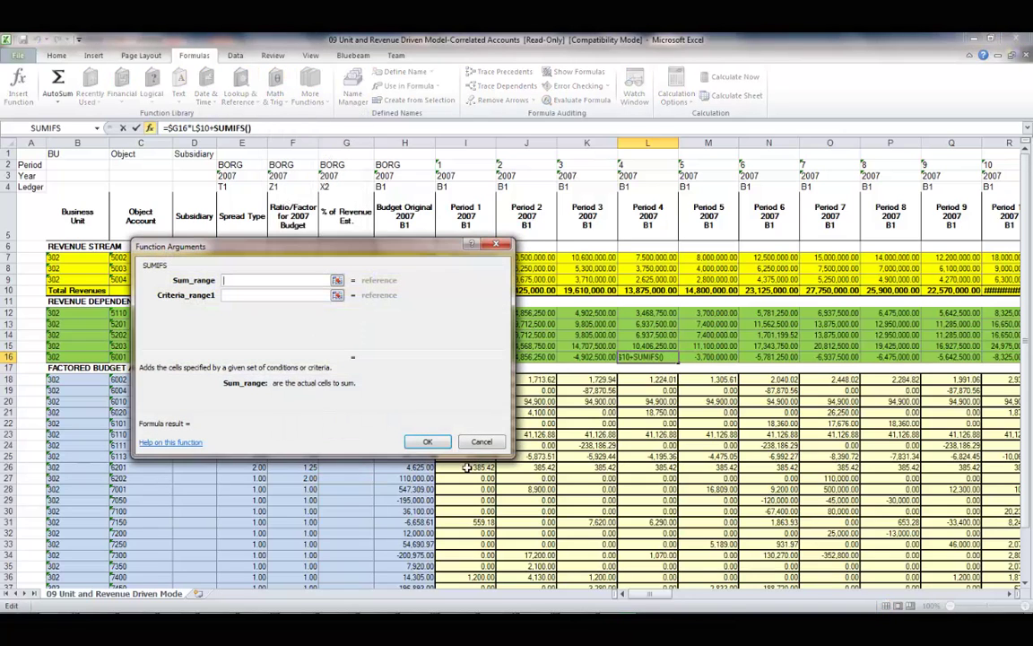
{"action": "left_click", "coordinate": [489, 445]}
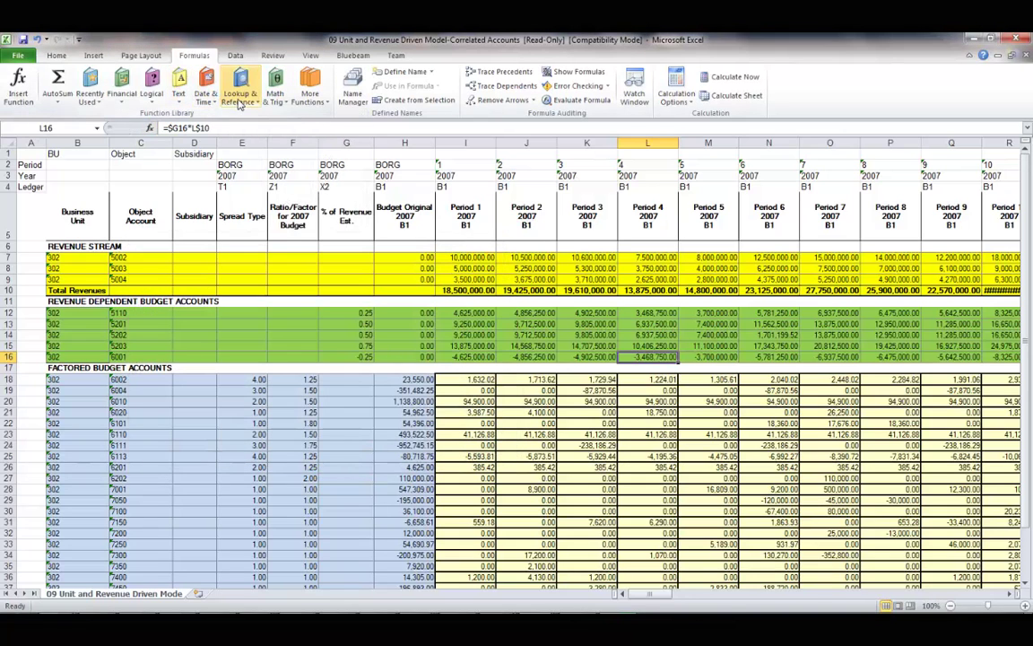
Preview VLOOKUP from Lookup & Reference, then cancel it, leaving the formula unchanged.
{"action": "left_click", "coordinate": [240, 95]}
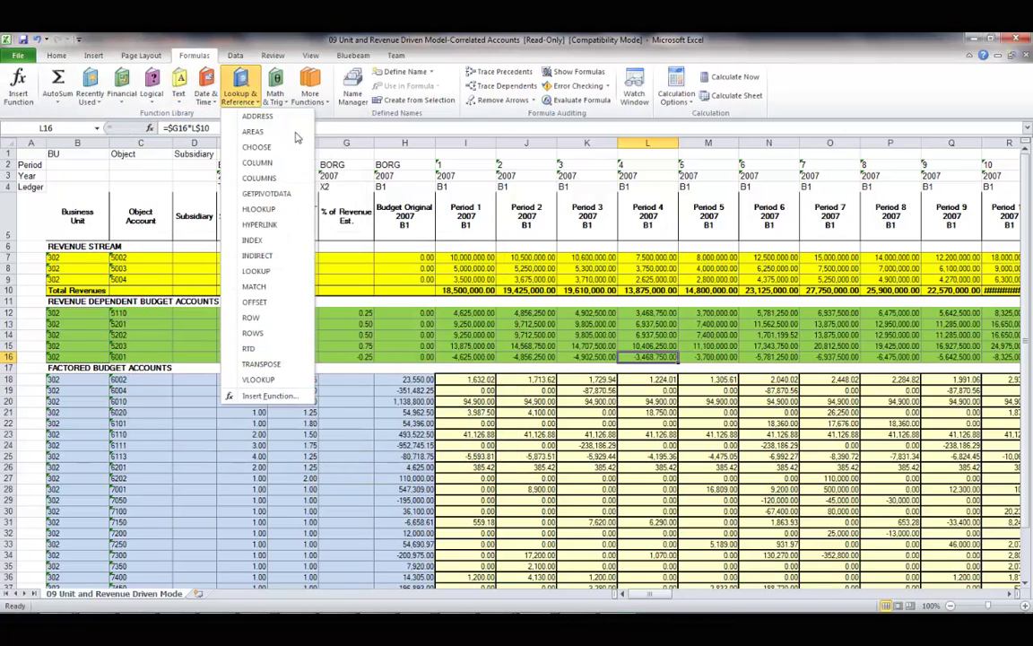
{"action": "left_click", "coordinate": [269, 380]}
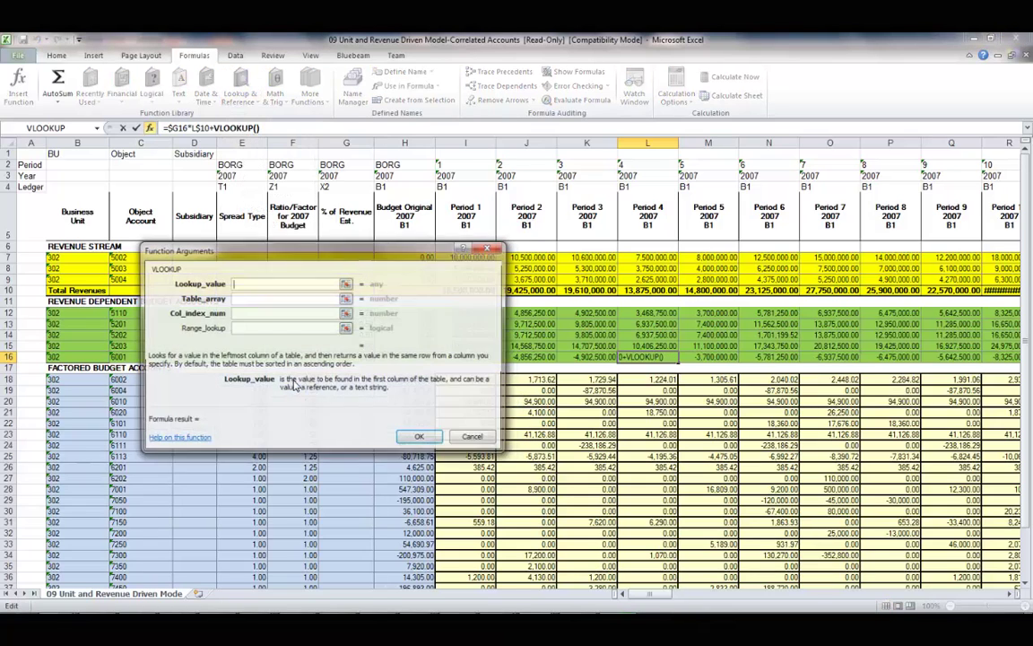
{"action": "left_click", "coordinate": [475, 439]}
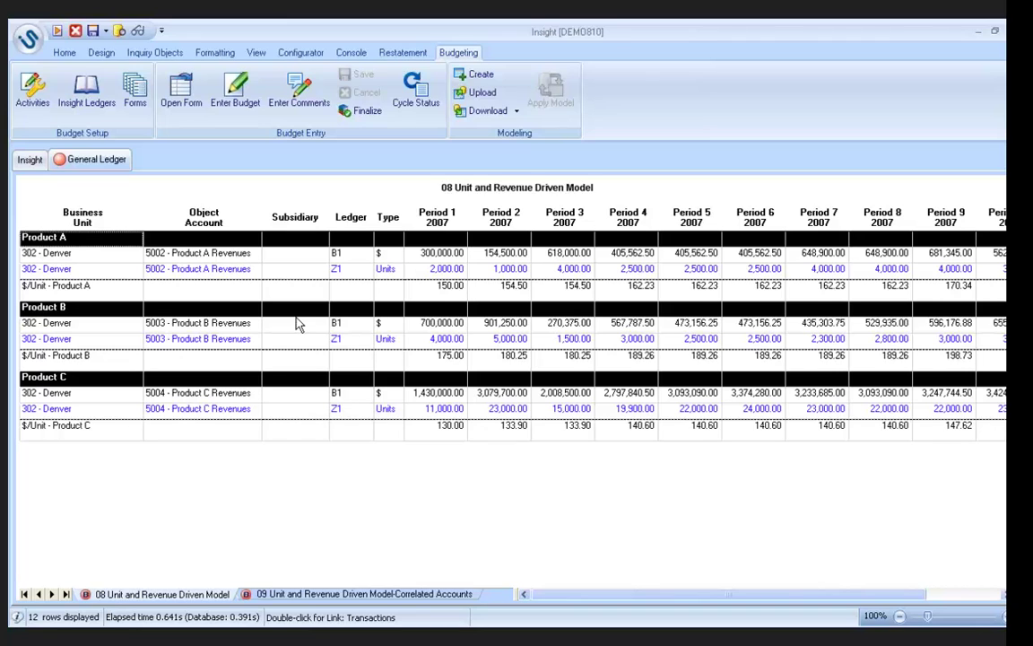
In budget entry, set Period 1 units to 4000, 2000 and 50000 for Products A, B and C.
{"action": "left_click", "coordinate": [238, 106]}
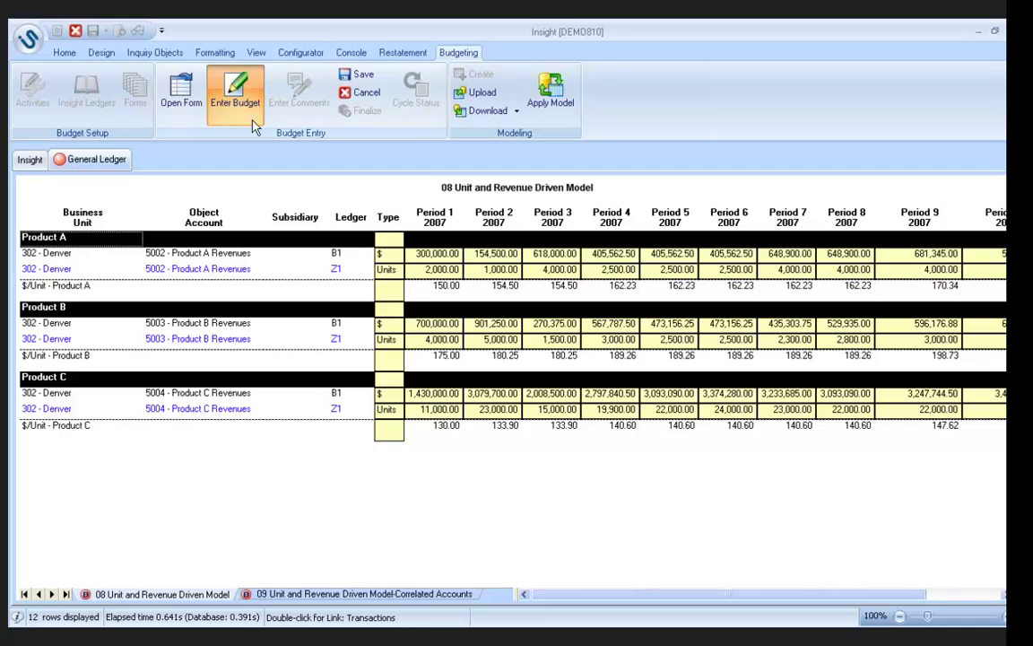
{"action": "left_click", "coordinate": [431, 271]}
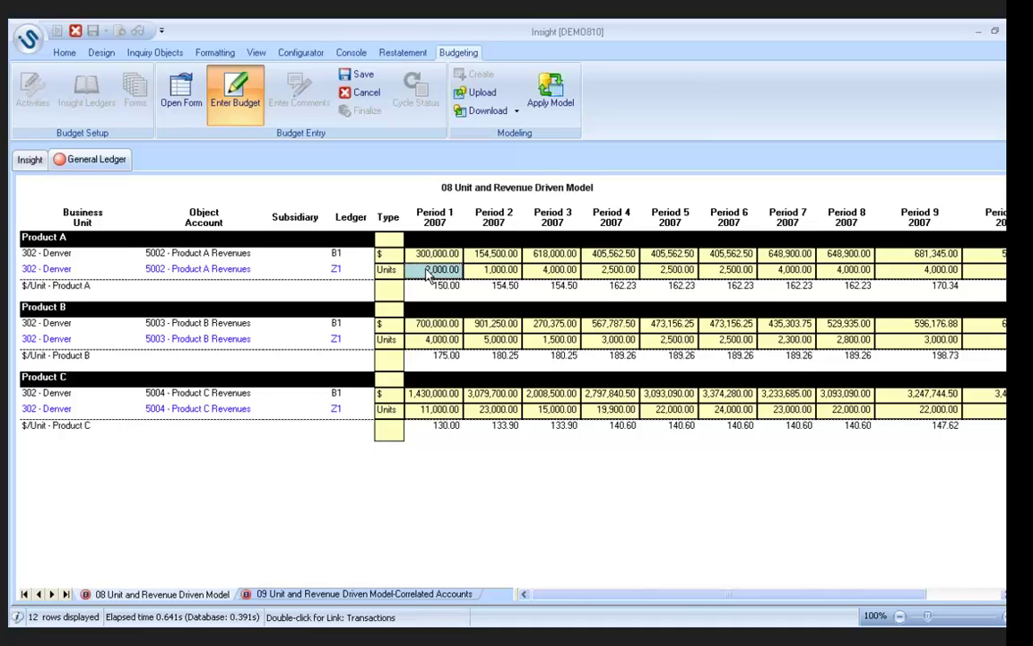
{"action": "type", "text": "4000"}
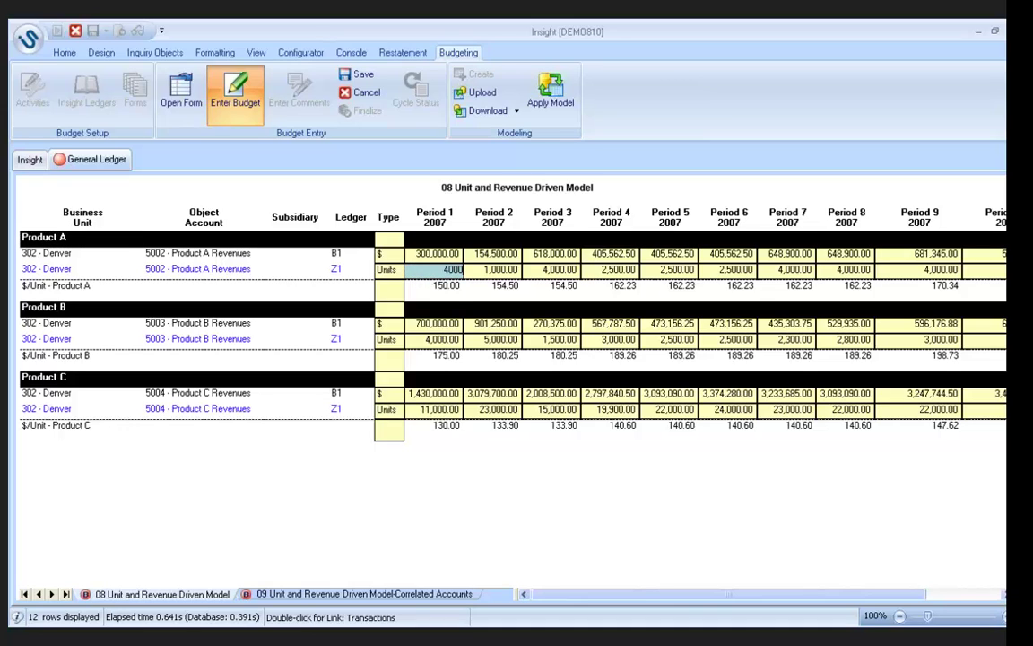
{"action": "key", "text": "Down"}
{"action": "key", "text": "Down"}
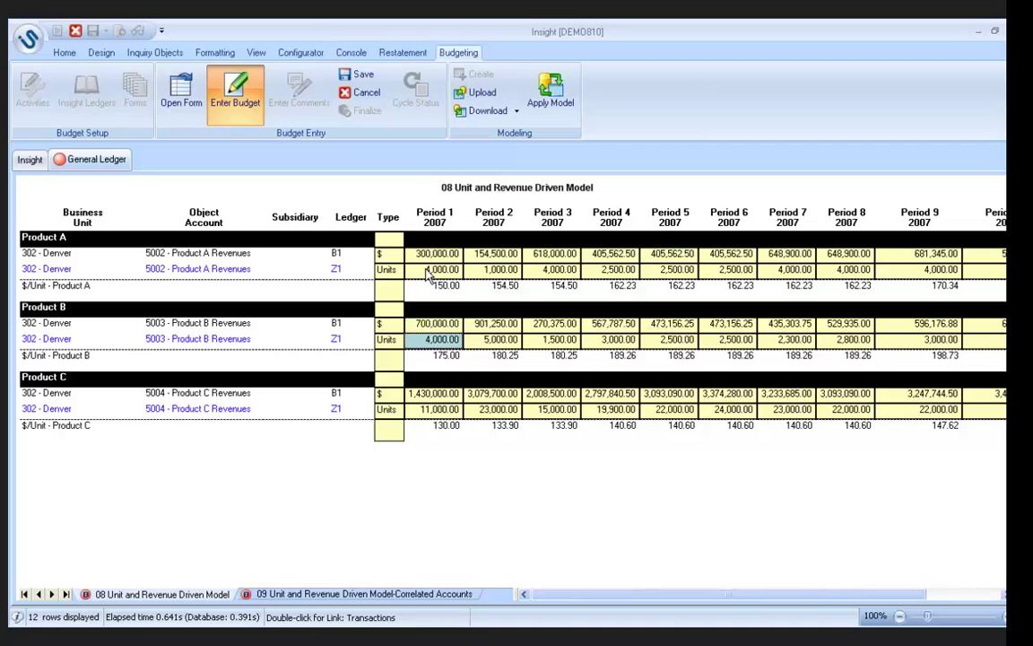
{"action": "type", "text": "2000"}
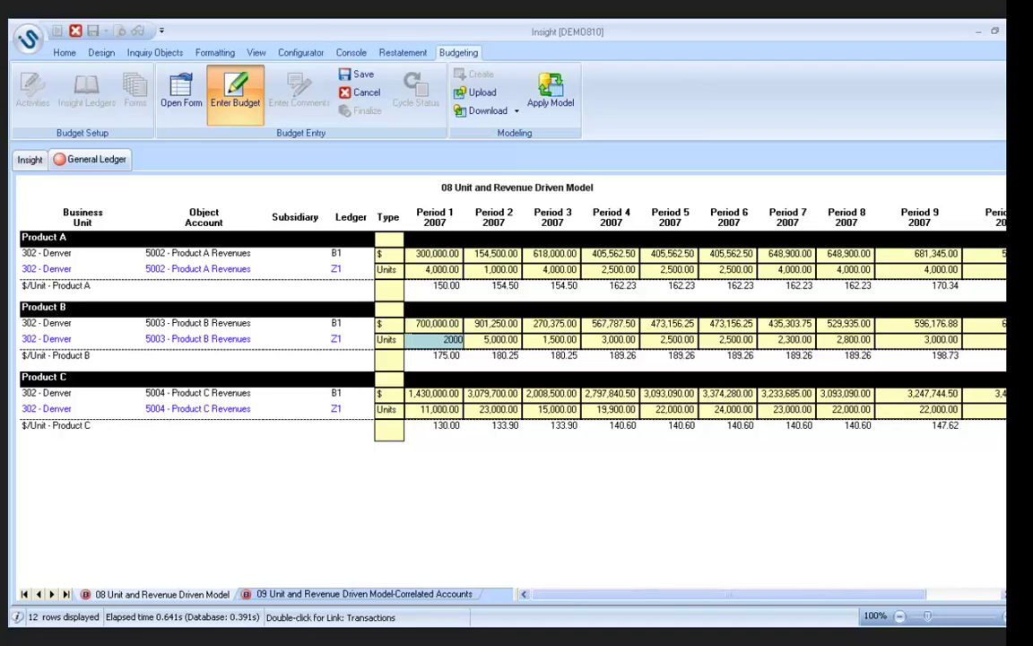
{"action": "key", "text": "Down"}
{"action": "key", "text": "Down"}
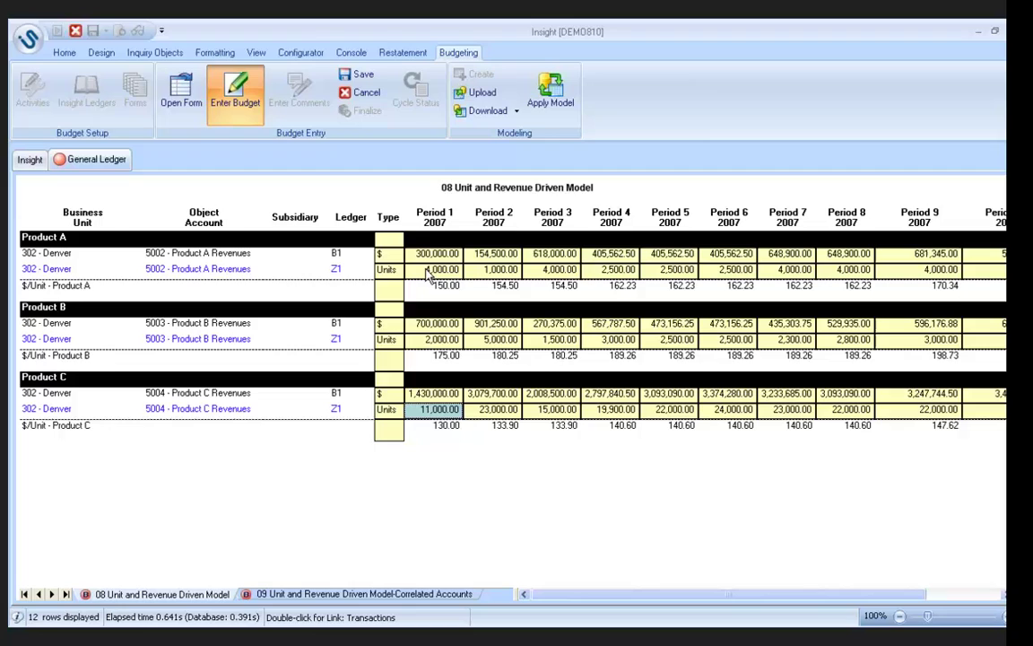
{"action": "type", "text": "50000"}
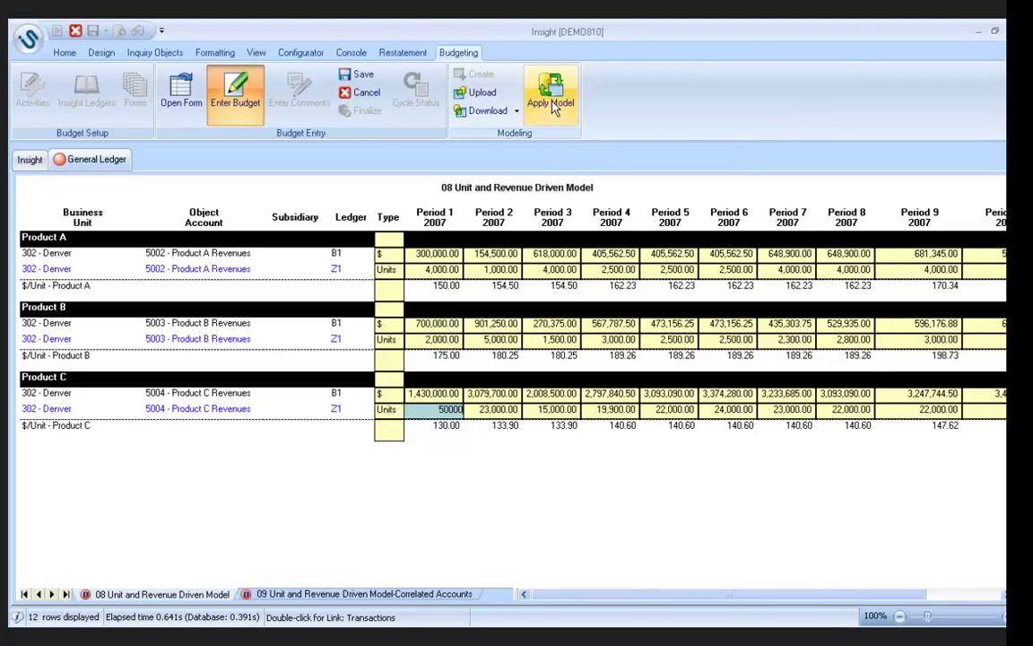
Apply the Budget Summer 2011 Demo '08 Unit and Revenue Driven Model.xls' model, yielding revenues 600,000, 350,000, 6,500,000.
{"action": "left_click", "coordinate": [551, 100]}
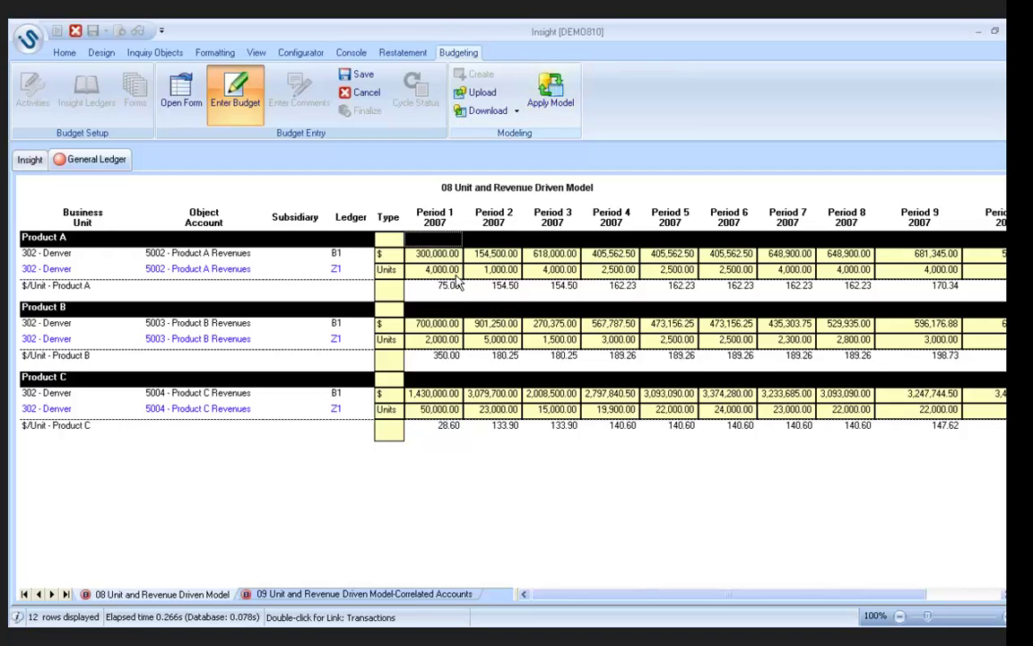
{"action": "left_click", "coordinate": [551, 91]}
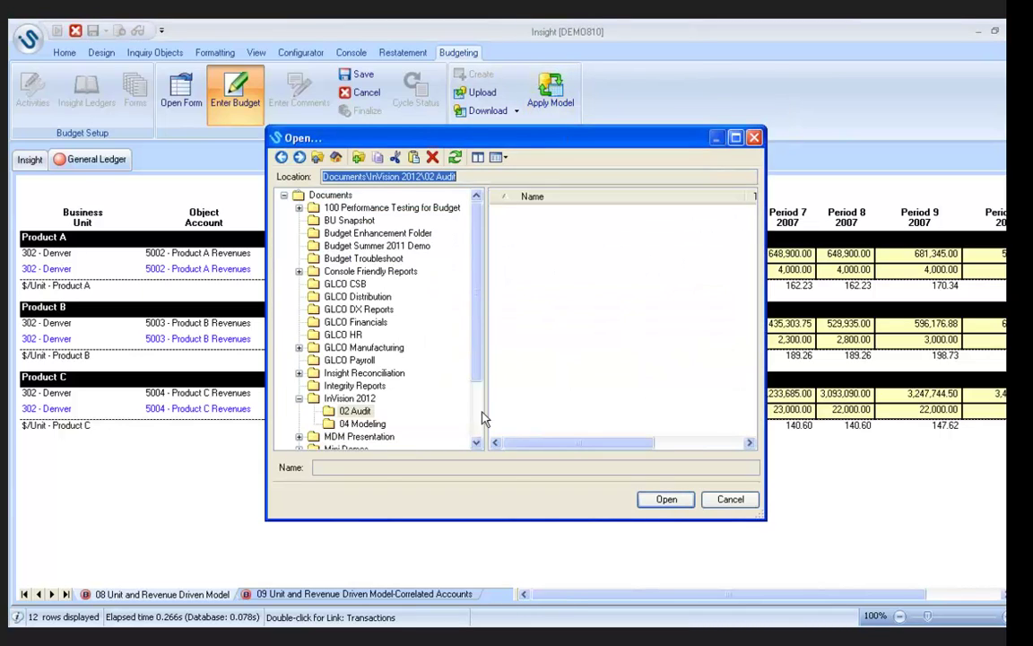
{"action": "left_click", "coordinate": [370, 245]}
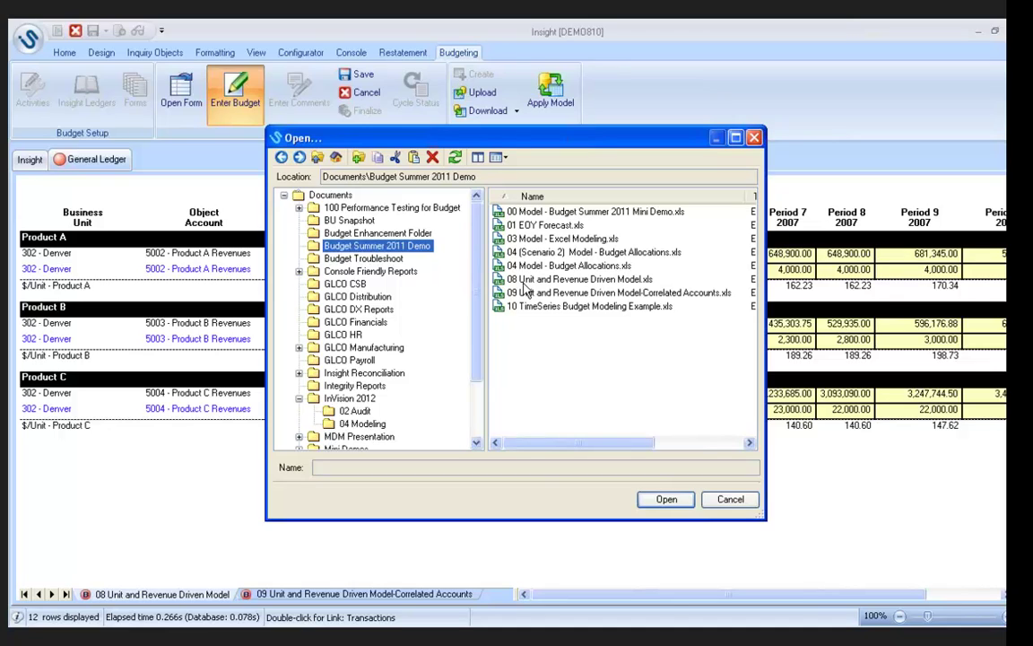
{"action": "left_click", "coordinate": [524, 281]}
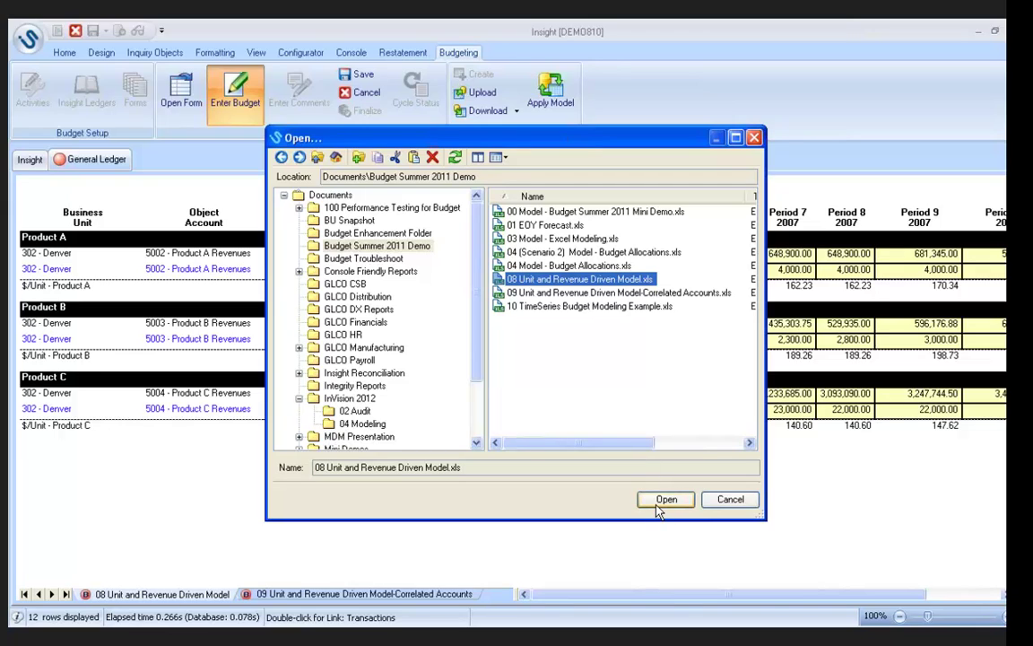
{"action": "left_click", "coordinate": [664, 499]}
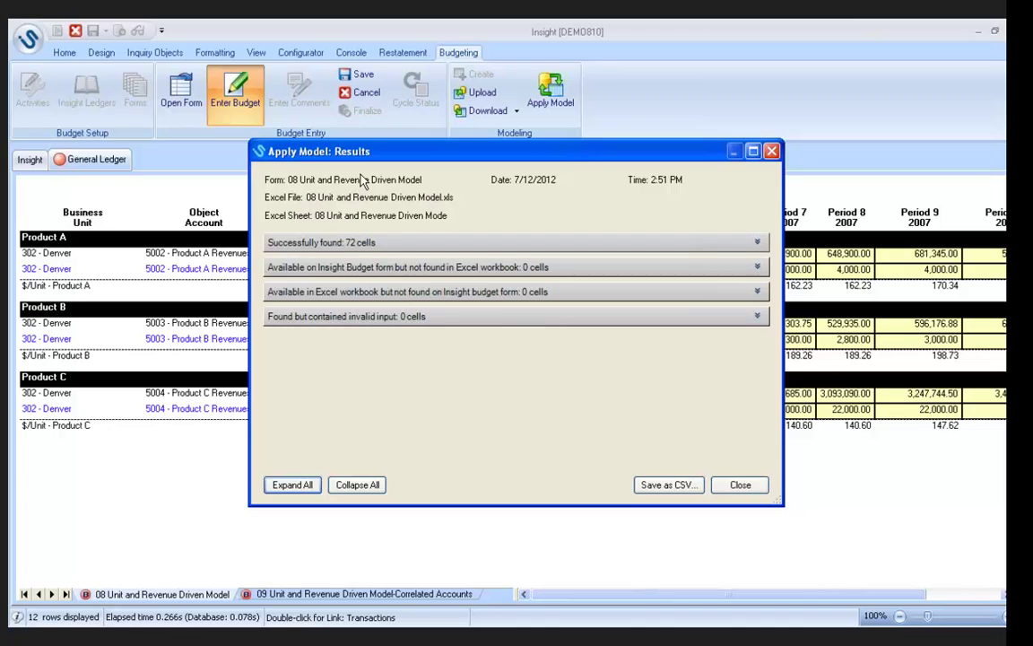
{"action": "left_click", "coordinate": [514, 268]}
{"action": "left_click", "coordinate": [514, 268]}
{"action": "left_click", "coordinate": [737, 486]}
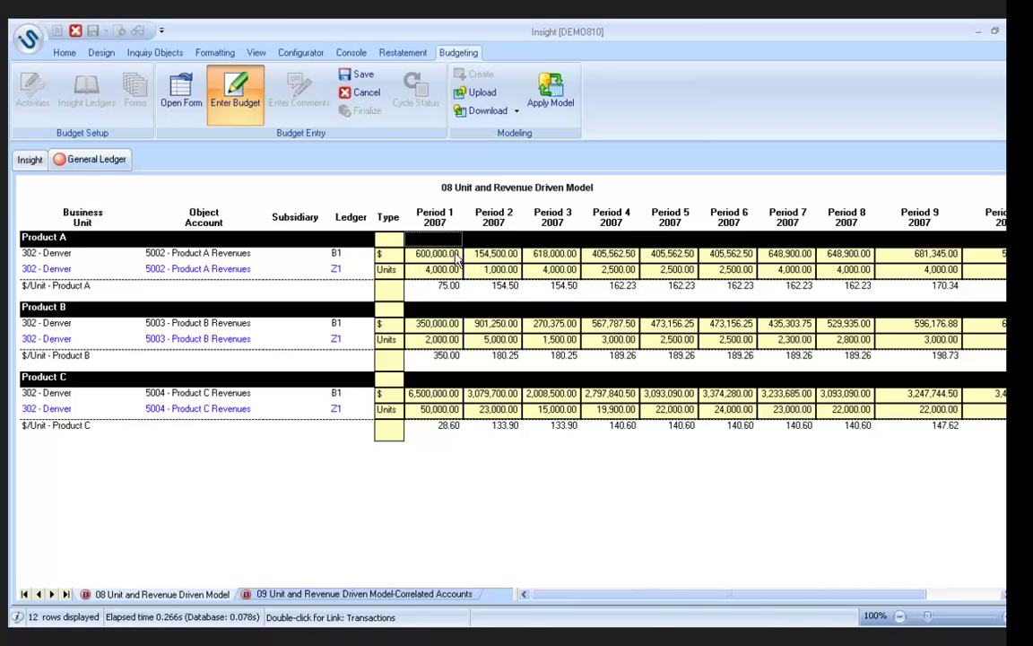
Leave budget entry mode and confirm saving the budget data.
{"action": "left_click", "coordinate": [235, 89]}
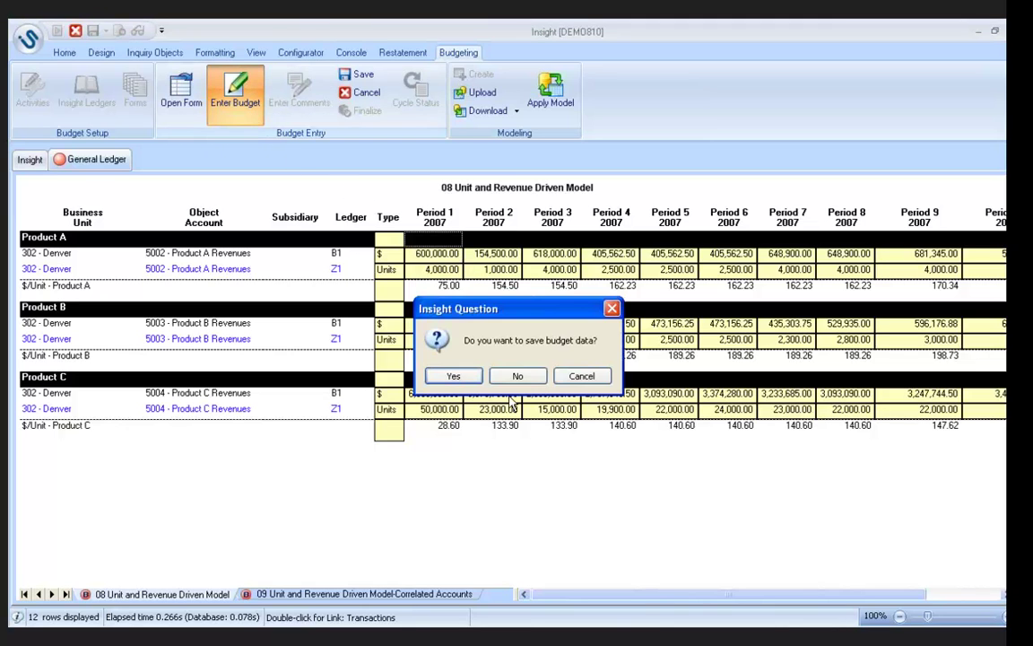
{"action": "left_click", "coordinate": [456, 373]}
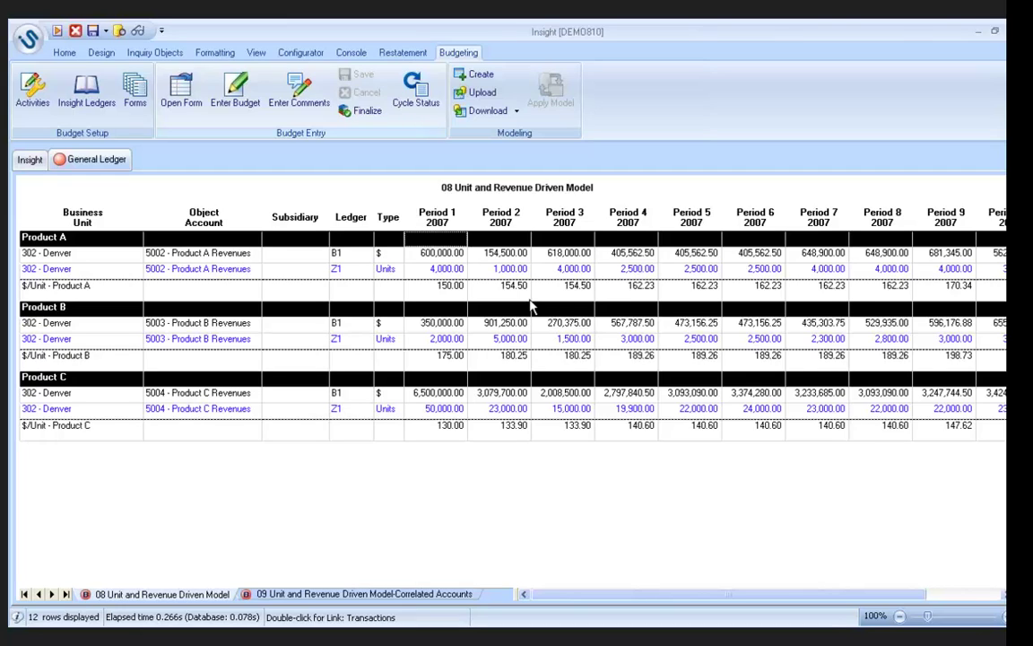
Refresh the 09 Correlated Accounts form and inspect factors 1.03 (MFG Expenses) and 0.20 (Standard Cost Variances).
{"action": "left_click", "coordinate": [331, 600]}
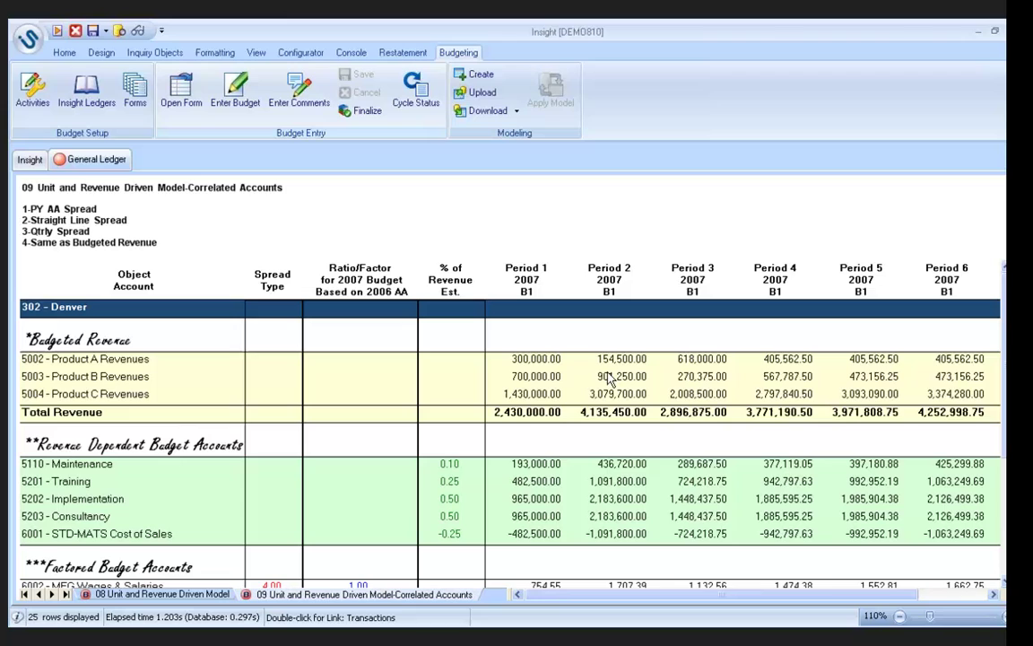
{"action": "double_click", "coordinate": [608, 377]}
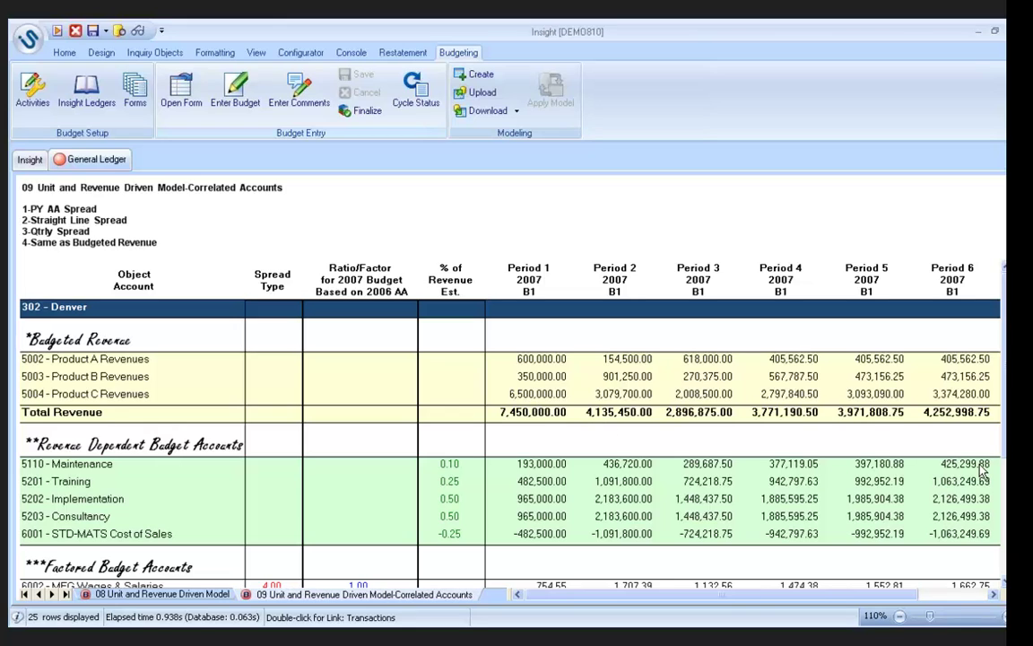
{"action": "left_click_drag", "start_coordinate": [1003, 453], "coordinate": [1003, 482]}
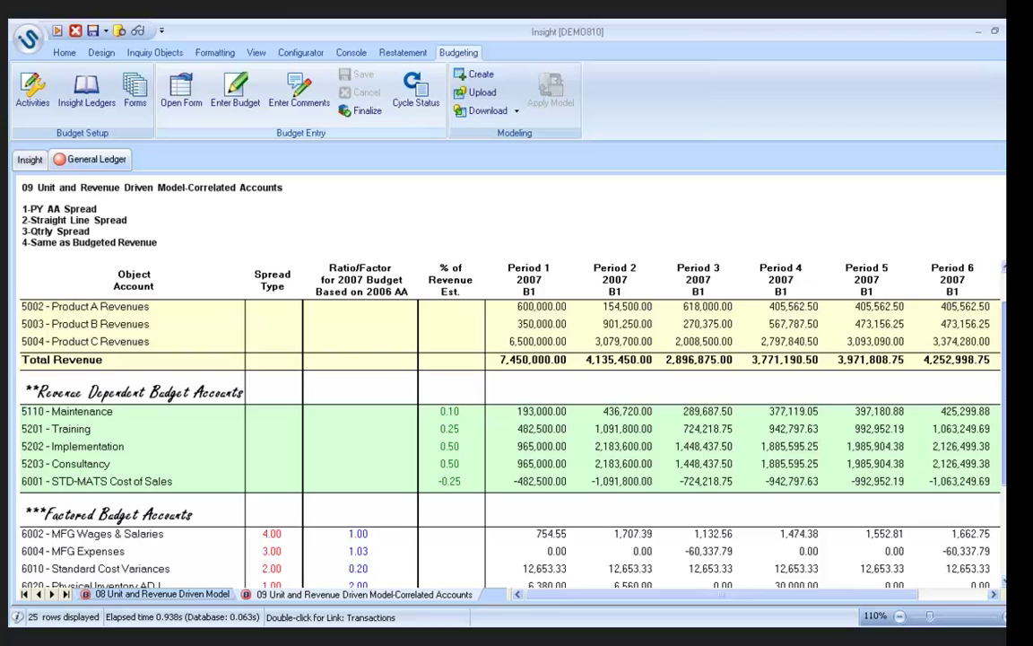
{"action": "scroll", "coordinate": [506, 430], "scroll_direction": "down", "scroll_amount": 5}
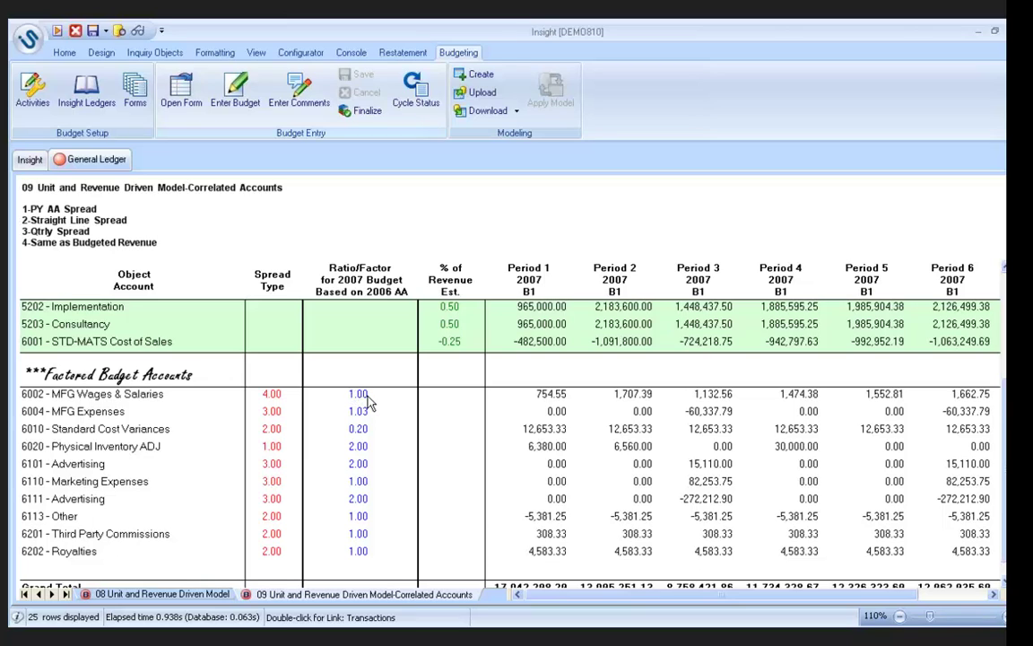
{"action": "left_click", "coordinate": [368, 415]}
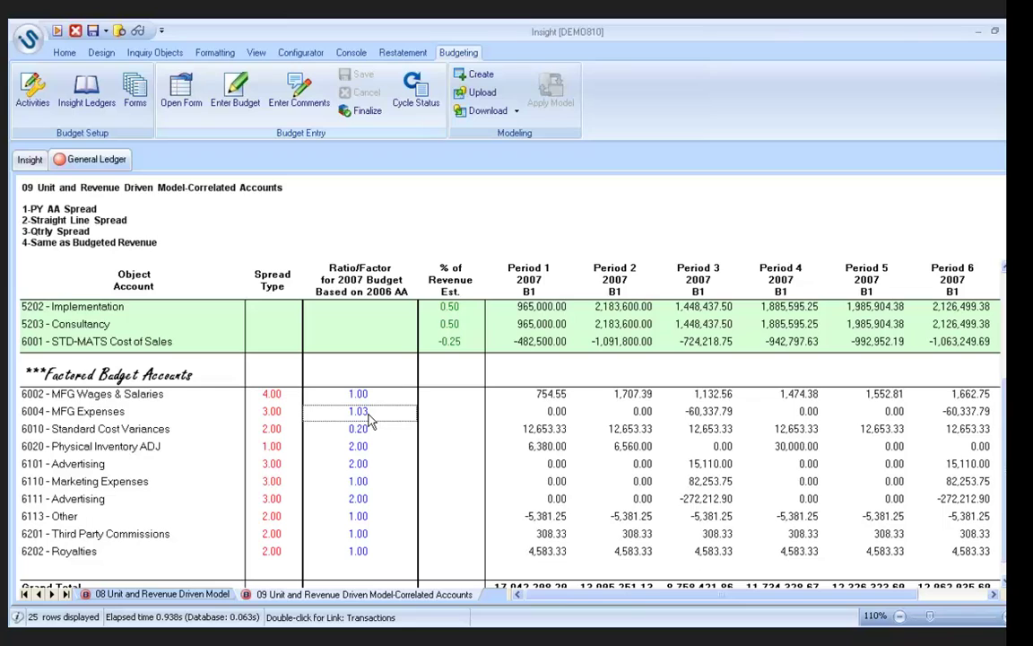
{"action": "left_click", "coordinate": [368, 429]}
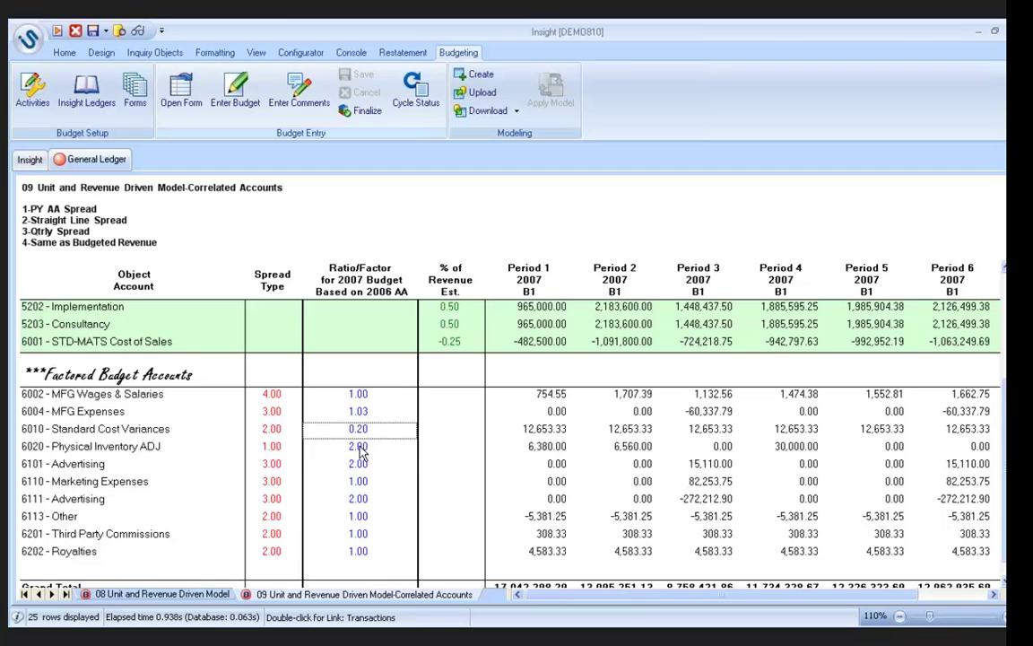
{"action": "left_click", "coordinate": [361, 449]}
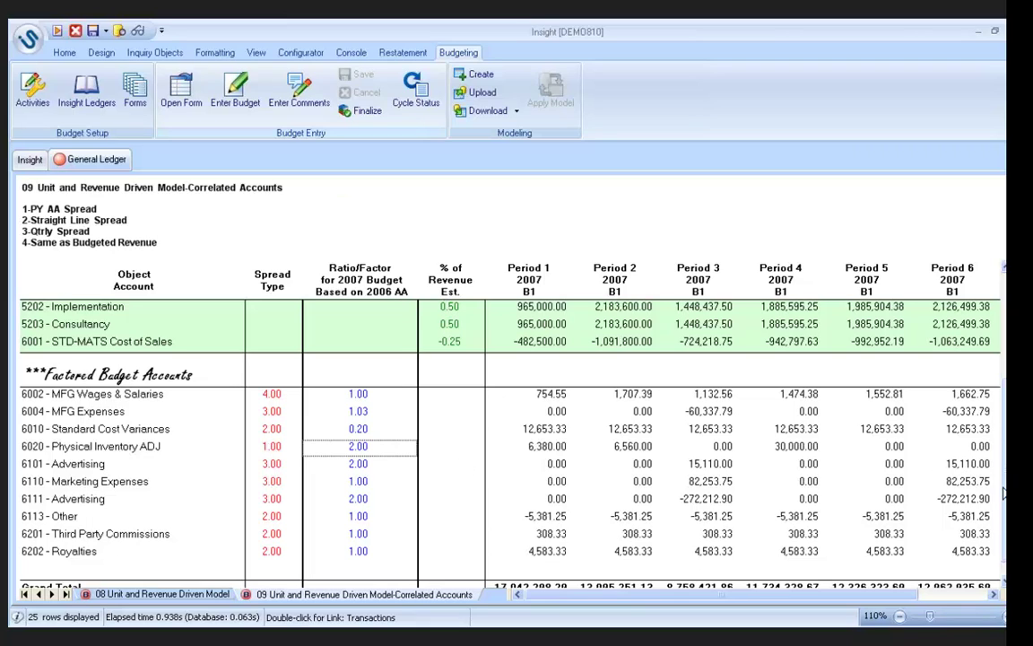
{"action": "scroll", "coordinate": [978, 429], "scroll_direction": "up", "scroll_amount": 2}
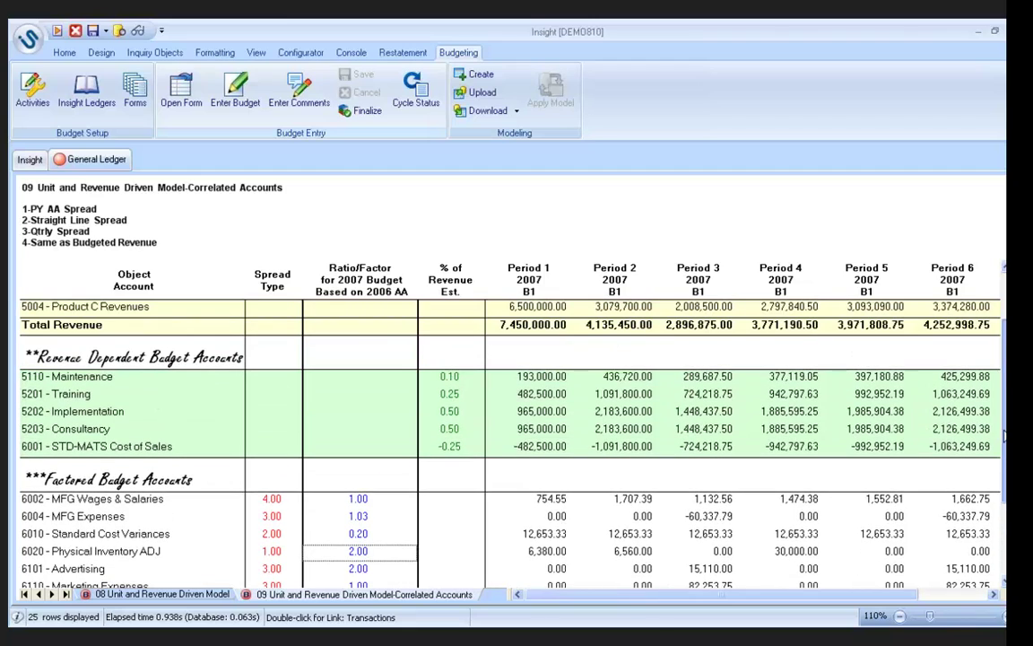
In budget entry, set % of Revenue to 0.50, 0.50, 0.75 and 0.25 for accounts 5110–5203.
{"action": "left_click", "coordinate": [238, 94]}
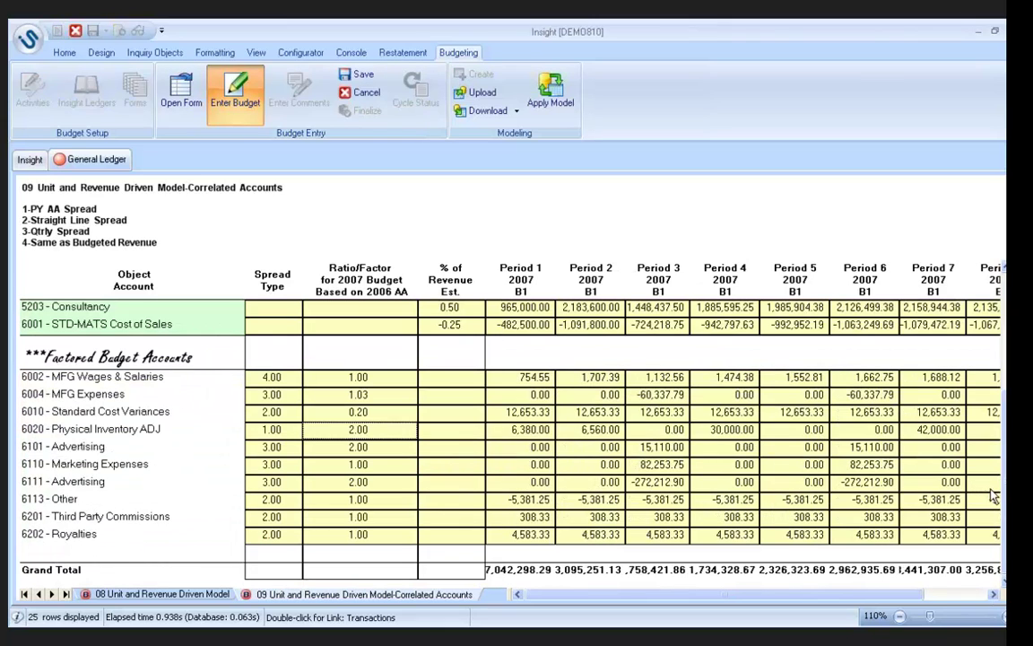
{"action": "scroll", "coordinate": [904, 431], "scroll_direction": "up", "scroll_amount": 1}
{"action": "scroll", "coordinate": [904, 408], "scroll_direction": "up", "scroll_amount": 2}
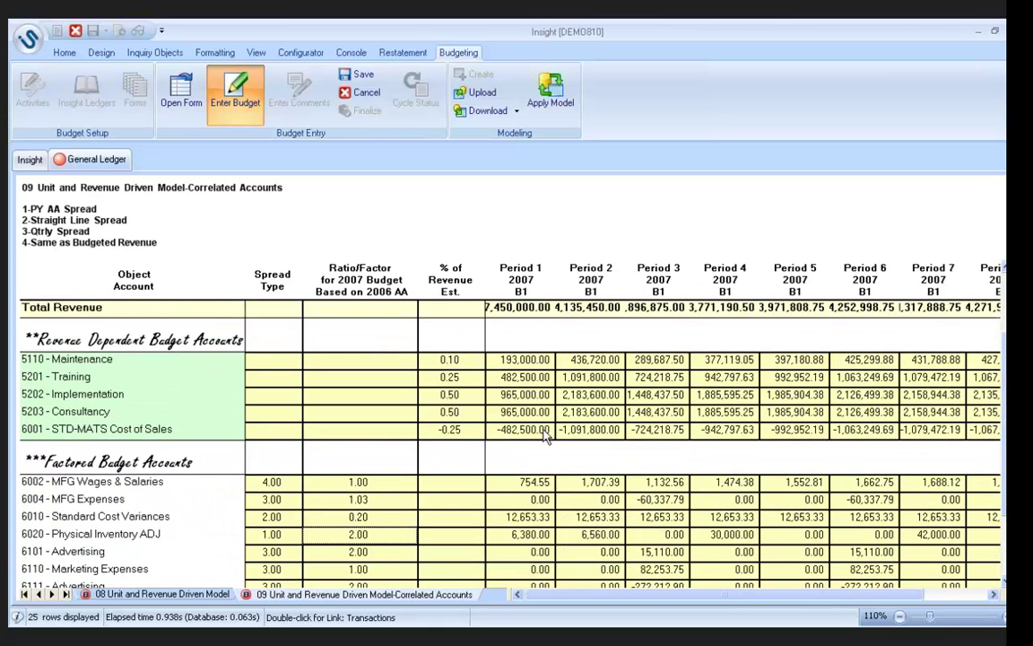
{"action": "left_click", "coordinate": [456, 362]}
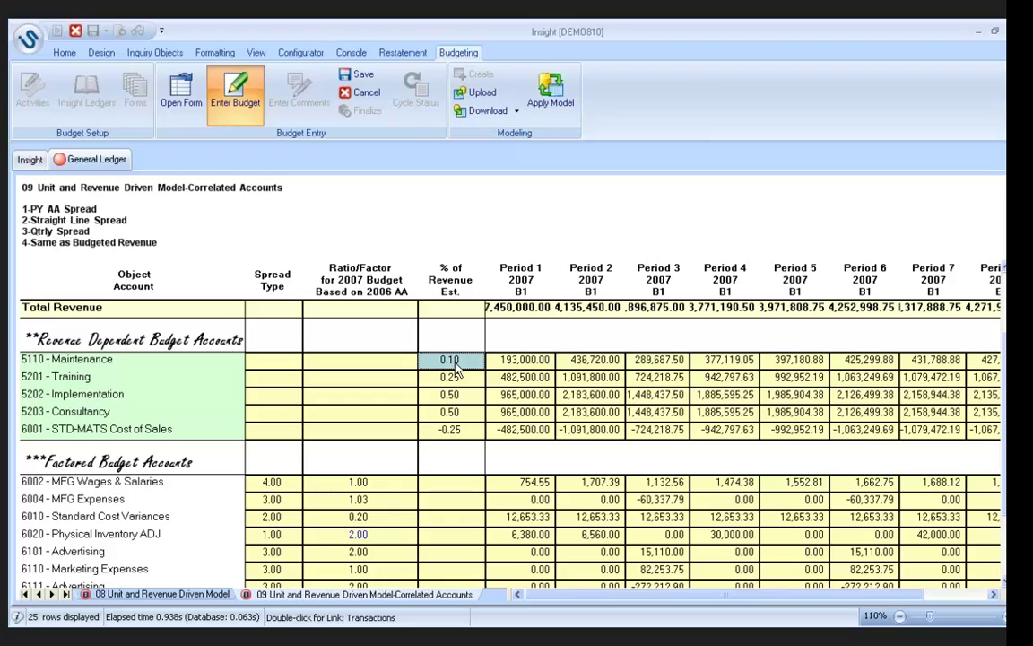
{"action": "type", "text": ".5"}
{"action": "key", "text": "Return"}
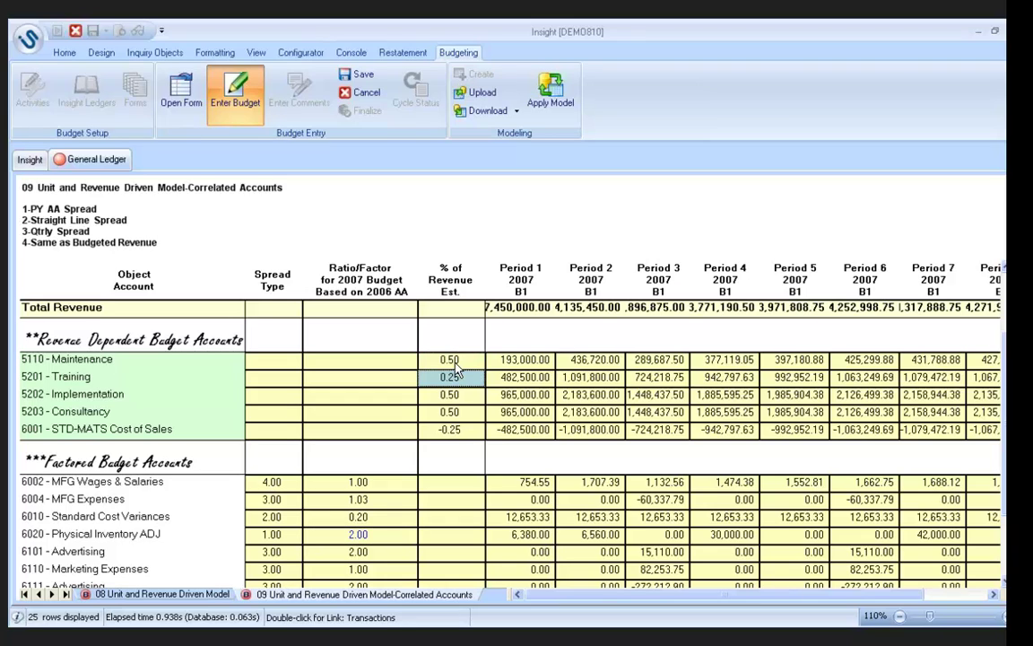
{"action": "type", "text": ".5"}
{"action": "key", "text": "Return"}
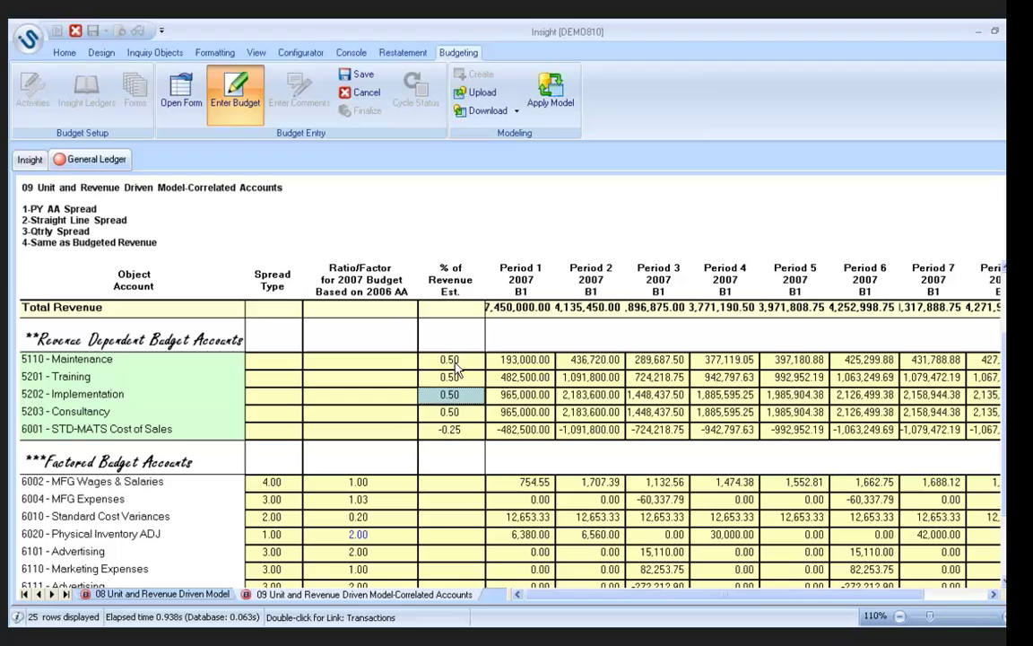
{"action": "type", "text": ".75"}
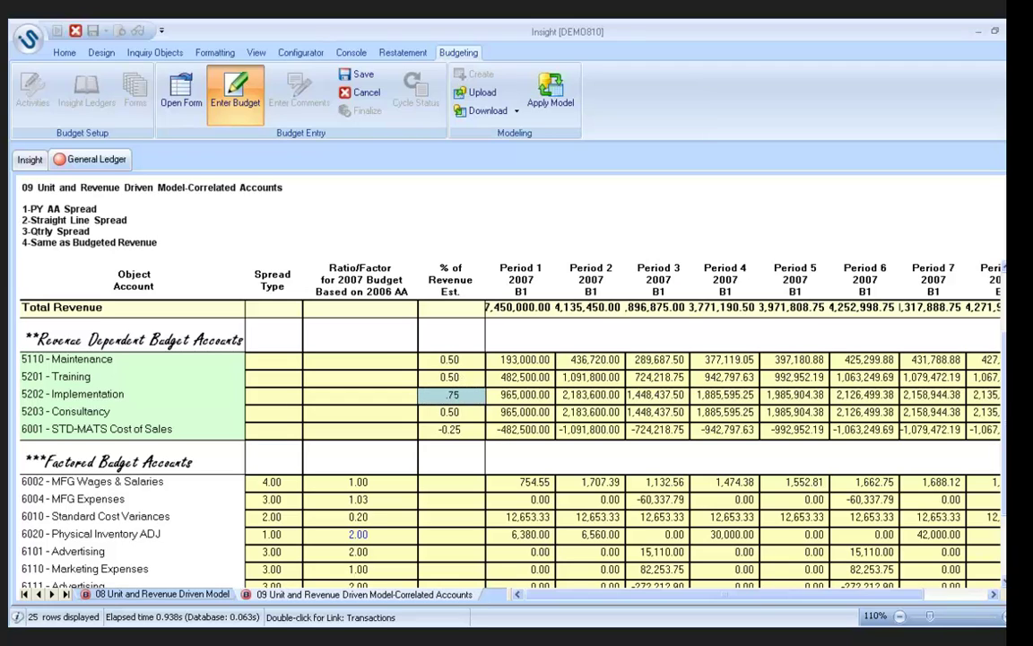
{"action": "key", "text": "Return"}
{"action": "type", "text": ".25"}
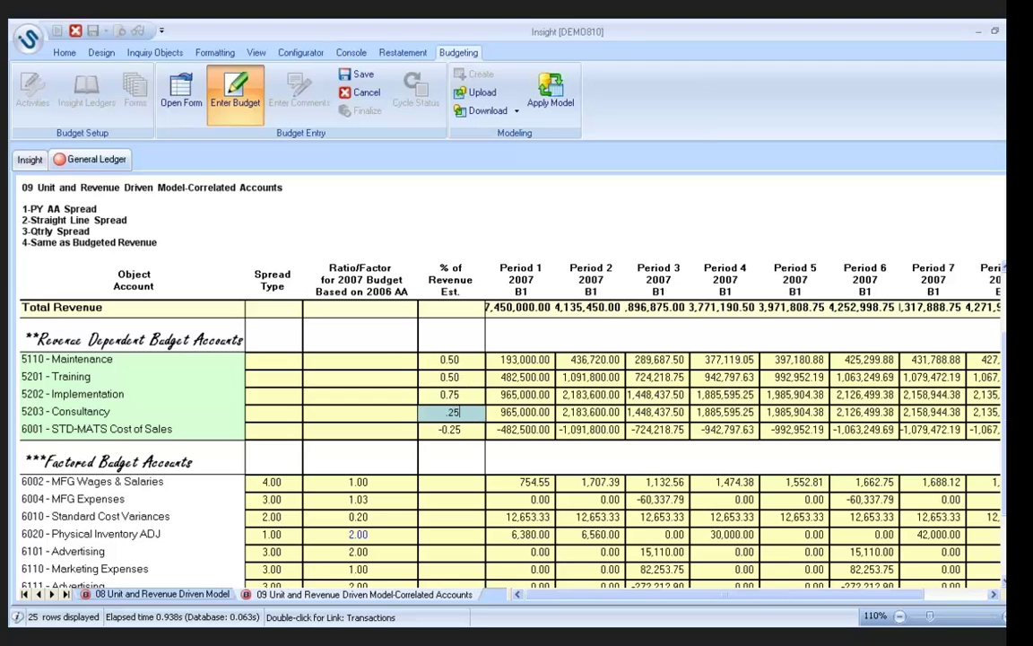
{"action": "key", "text": "Return"}
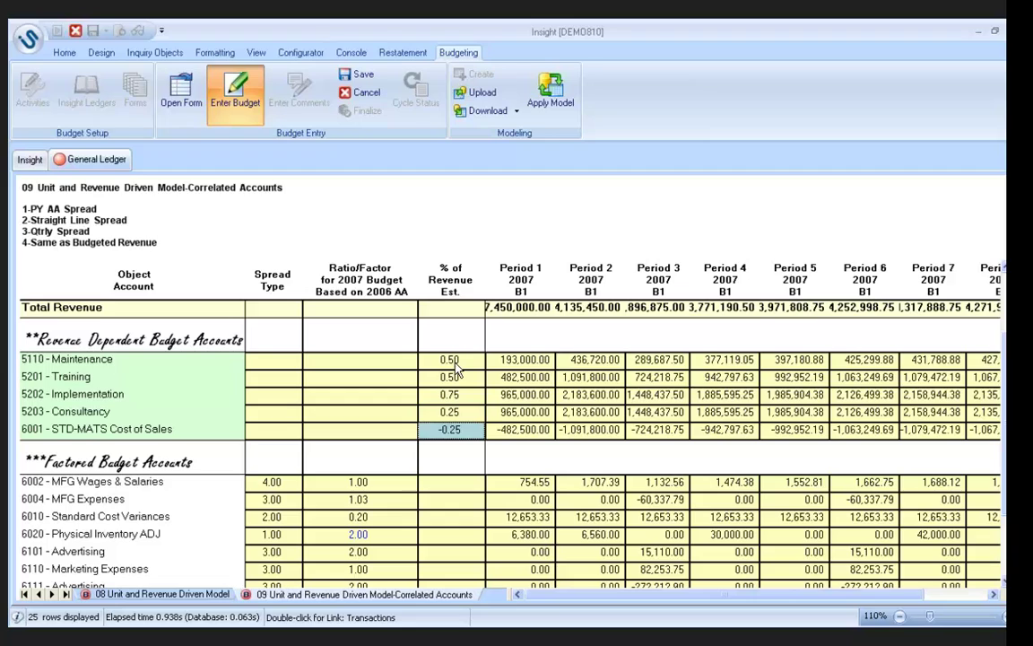
Set Ratio/Factor to 1.50, 1.25, 0.50 and 1.50 for accounts 6002, 6004, 6010 and 6020.
{"action": "left_click", "coordinate": [356, 482]}
{"action": "type", "text": "1.5"}
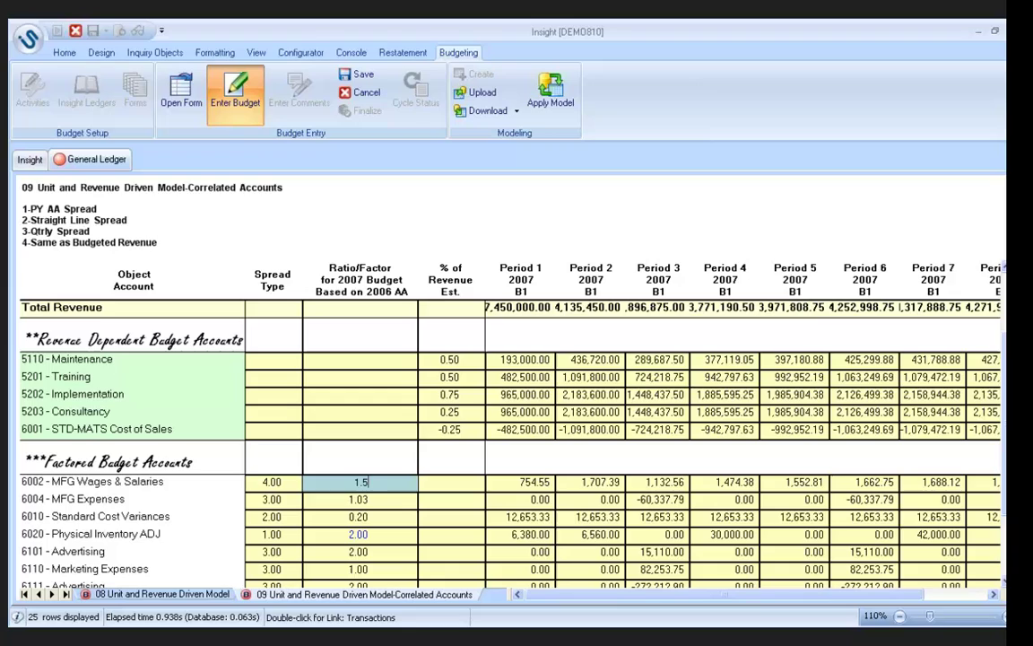
{"action": "key", "text": "Return"}
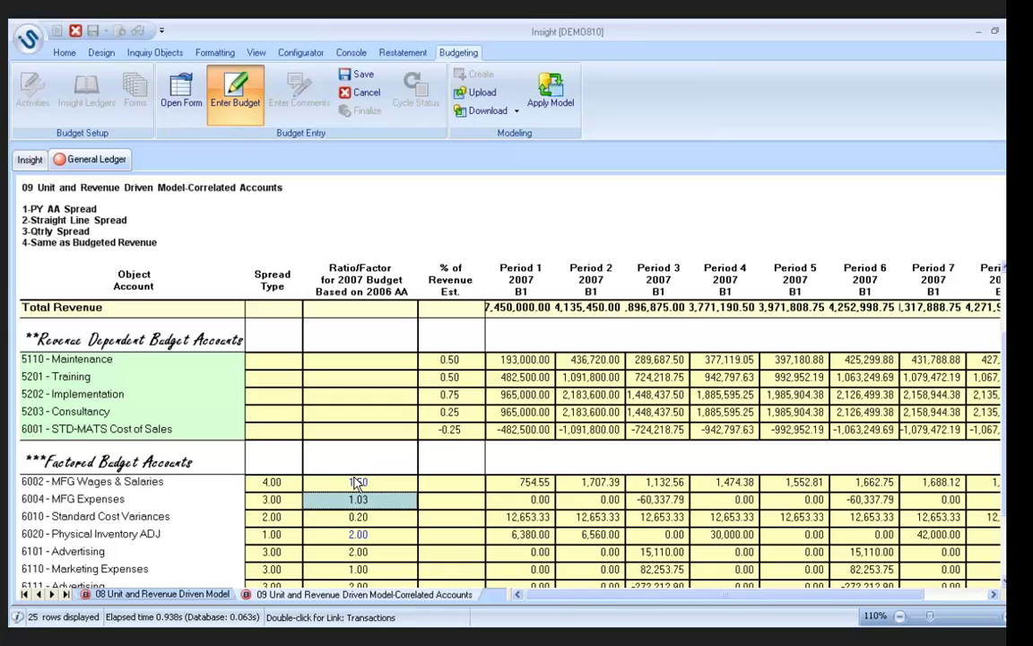
{"action": "type", "text": "1.25"}
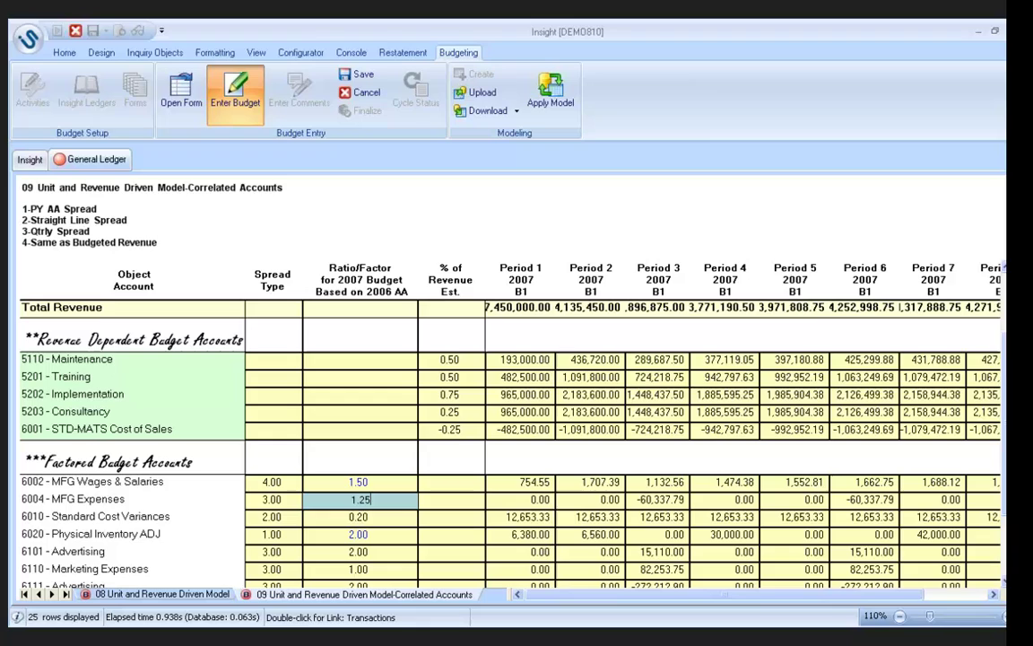
{"action": "key", "text": "Return"}
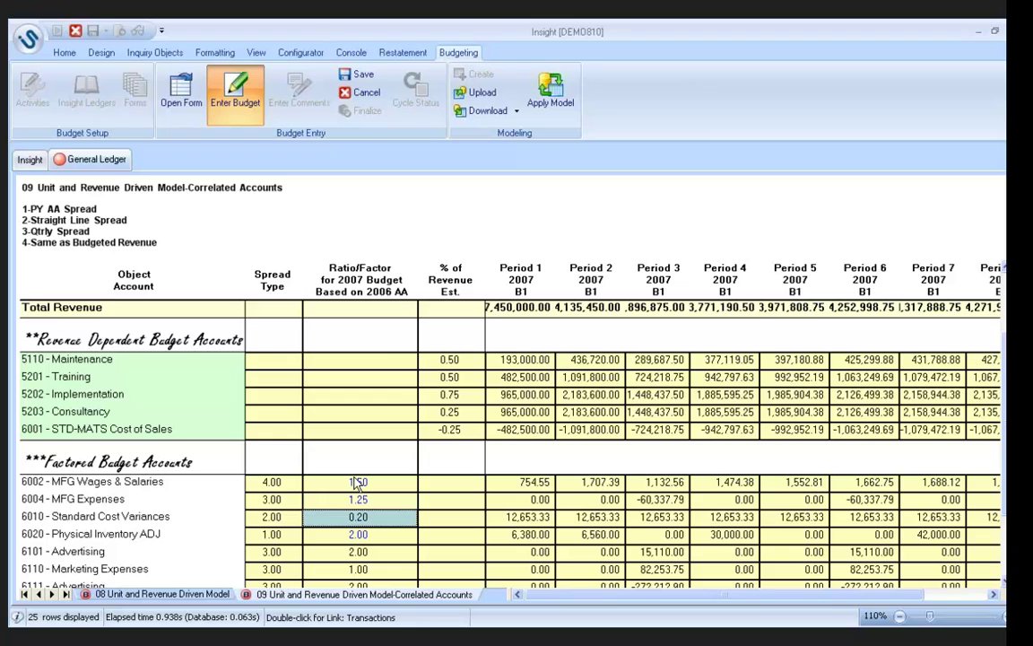
{"action": "type", "text": ".5"}
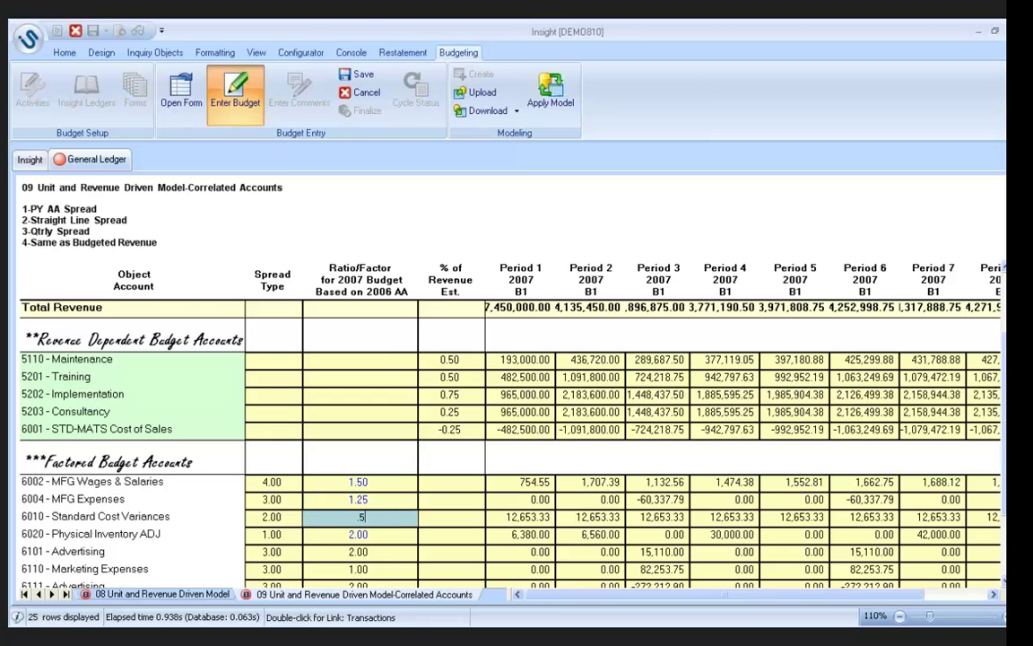
{"action": "key", "text": "Return"}
{"action": "type", "text": "1.5"}
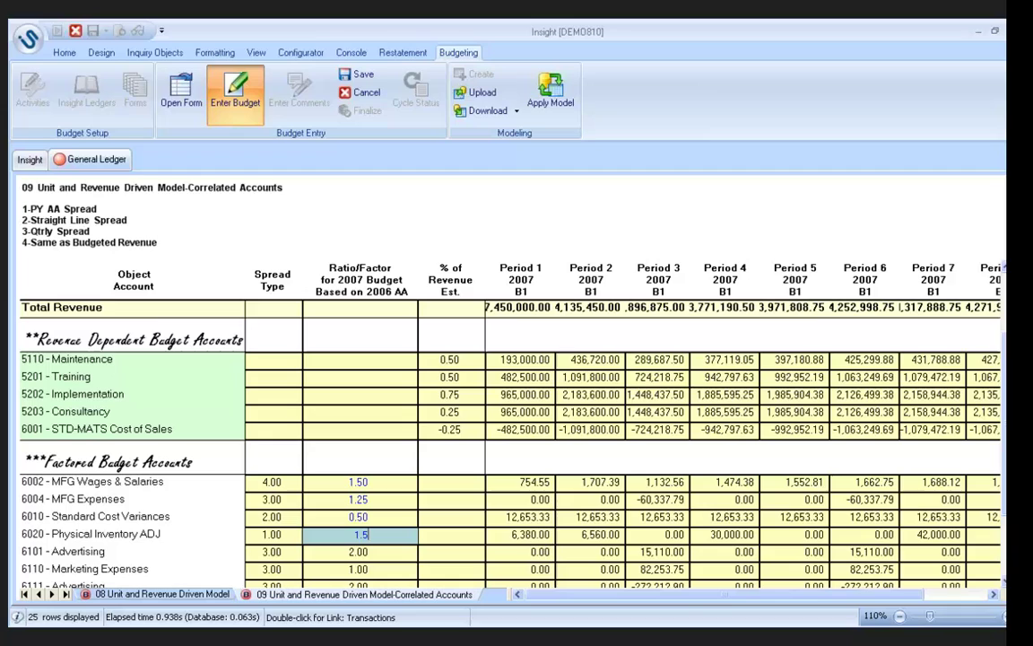
{"action": "key", "text": "Up"}
{"action": "key", "text": "Up"}
{"action": "key", "text": "Up"}
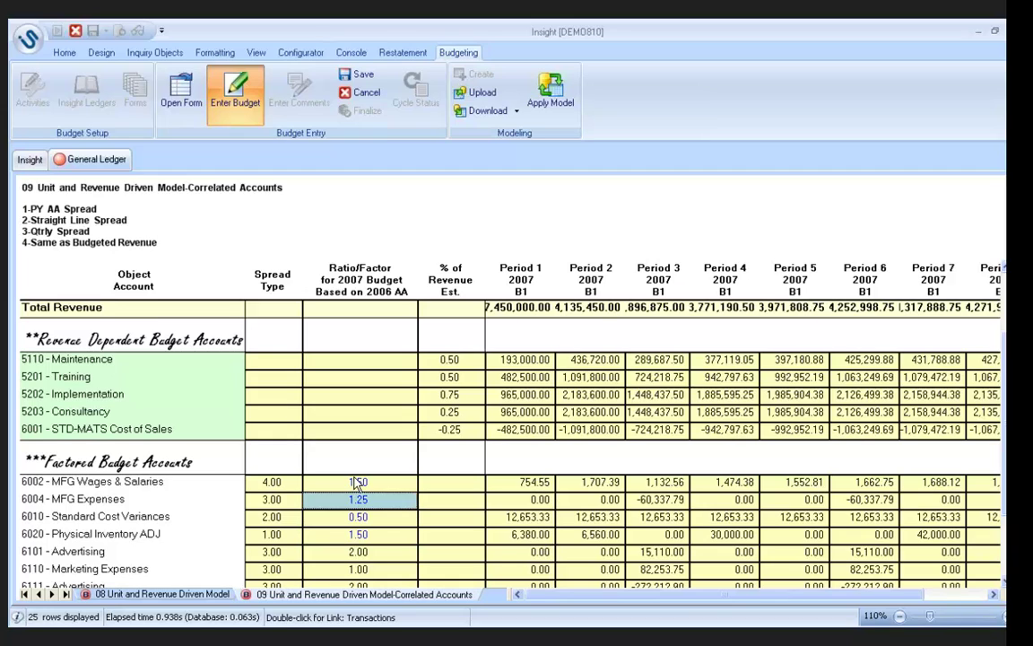
Set spread types 1, 2, 3 and 4 for accounts 6002, 6004, 6010 and 6020.
{"action": "key", "text": "Left"}
{"action": "type", "text": "1"}
{"action": "key", "text": "Return"}
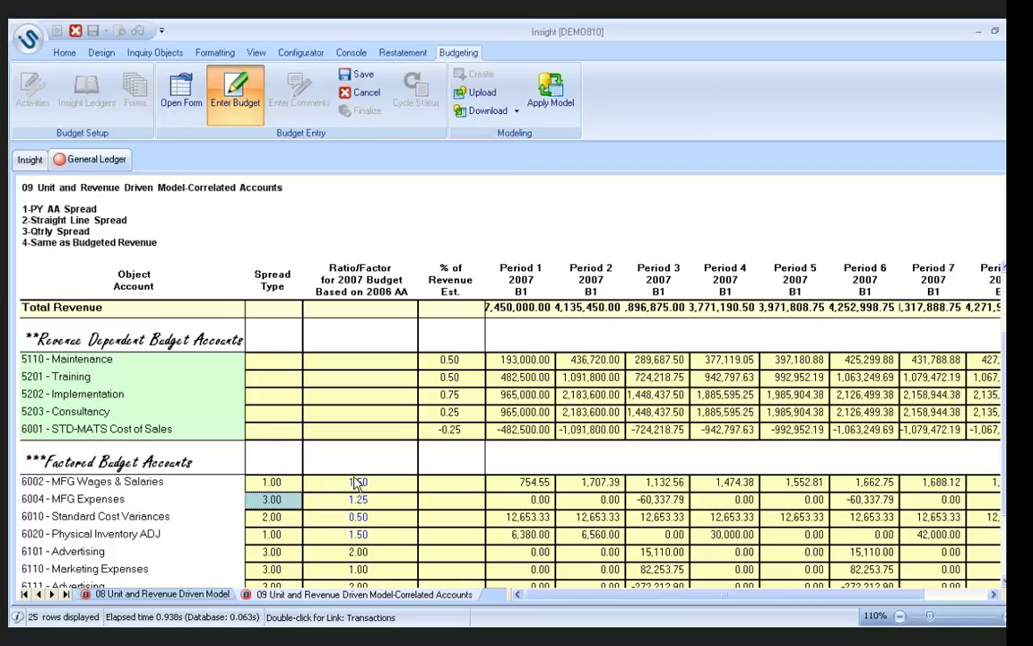
{"action": "type", "text": "2"}
{"action": "key", "text": "Return"}
{"action": "type", "text": "3"}
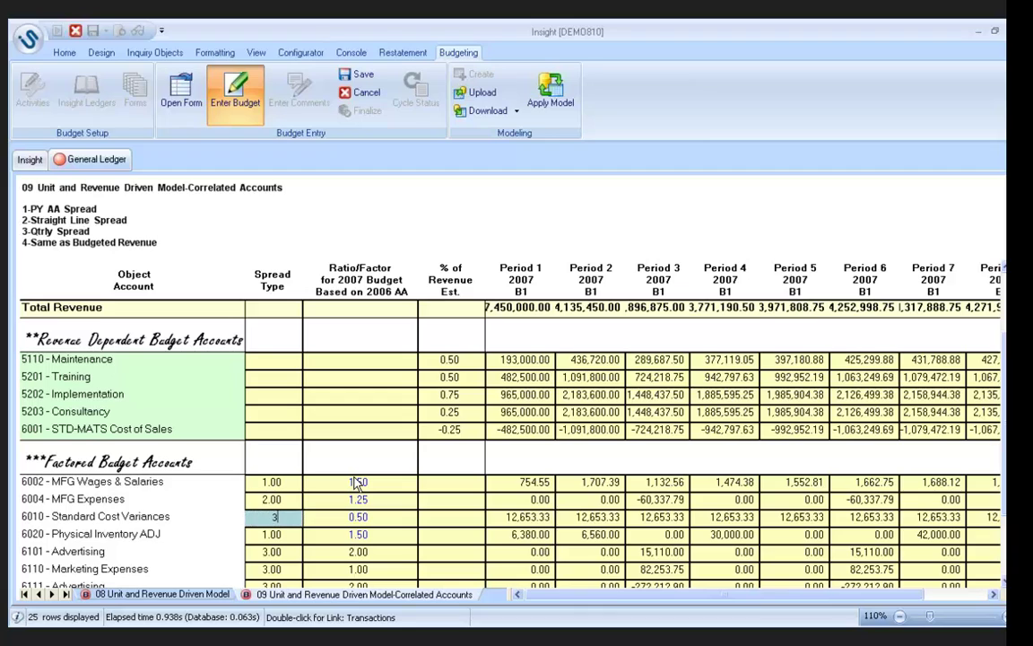
{"action": "key", "text": "Return"}
{"action": "type", "text": "4"}
{"action": "key", "text": "Return"}
{"action": "key", "text": "Right"}
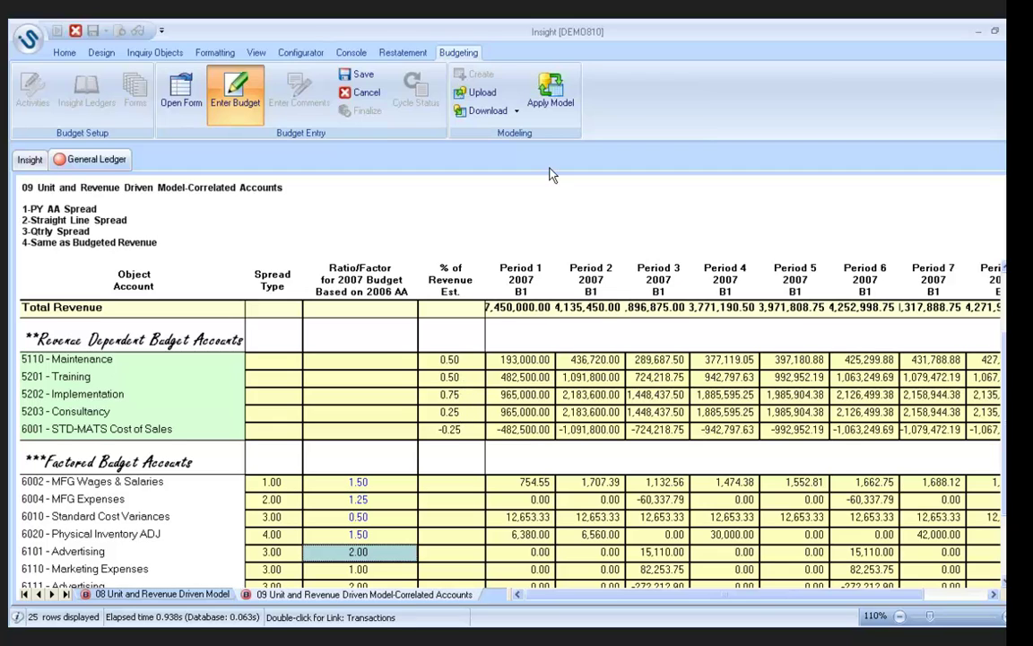
Apply the model from '09 Unit and Revenue Driven Model-Correlated Accounts.xls' to the form.
{"action": "left_click", "coordinate": [555, 99]}
{"action": "left_click", "coordinate": [487, 375]}
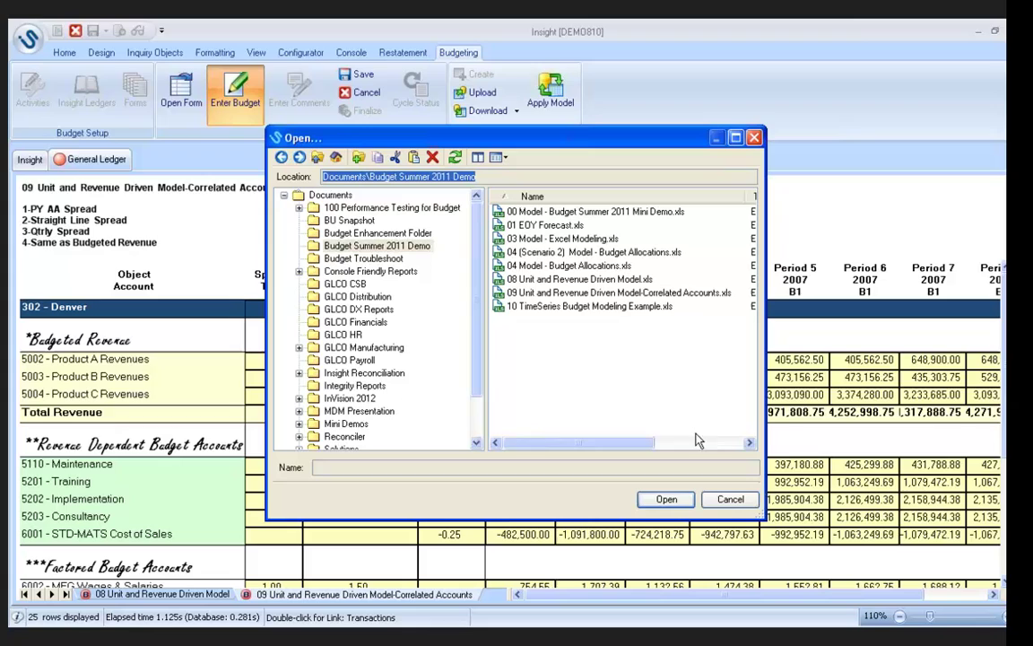
{"action": "left_click", "coordinate": [645, 293]}
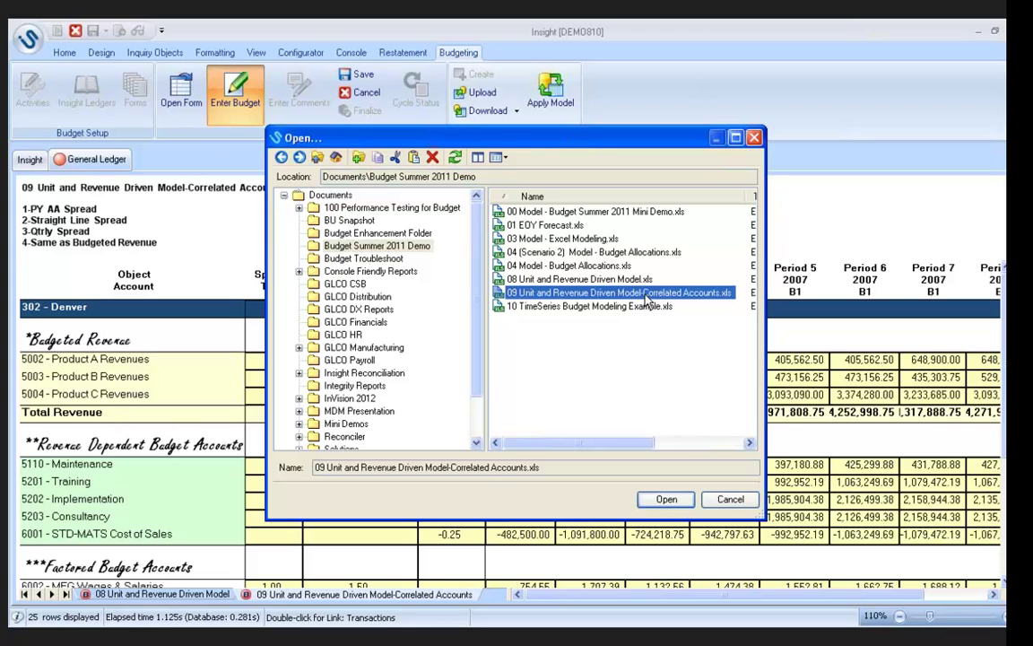
{"action": "left_click", "coordinate": [668, 500]}
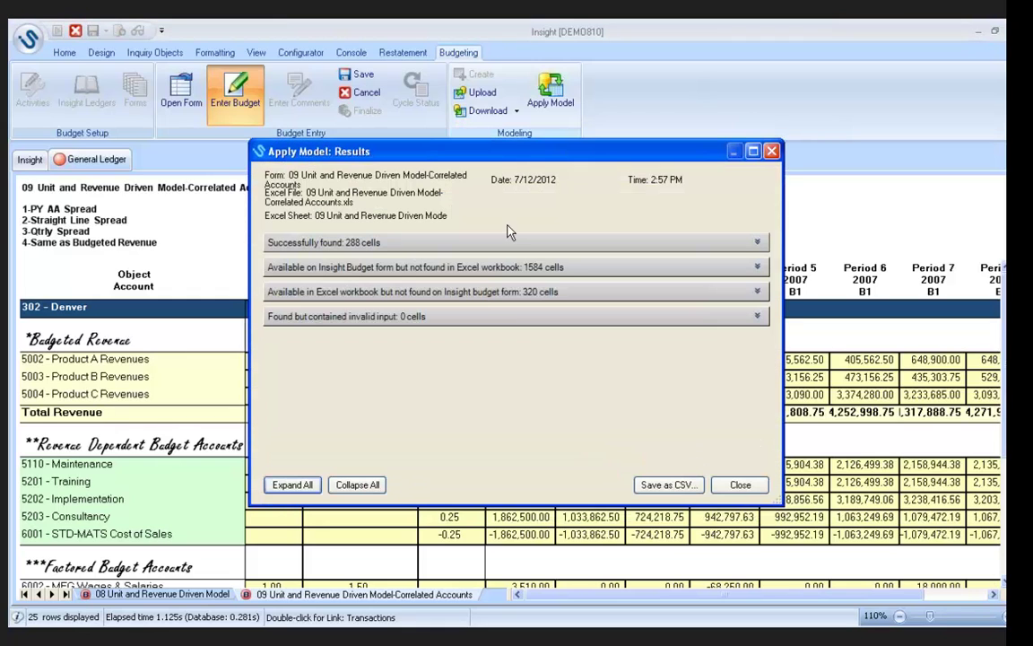
{"action": "left_click", "coordinate": [726, 487]}
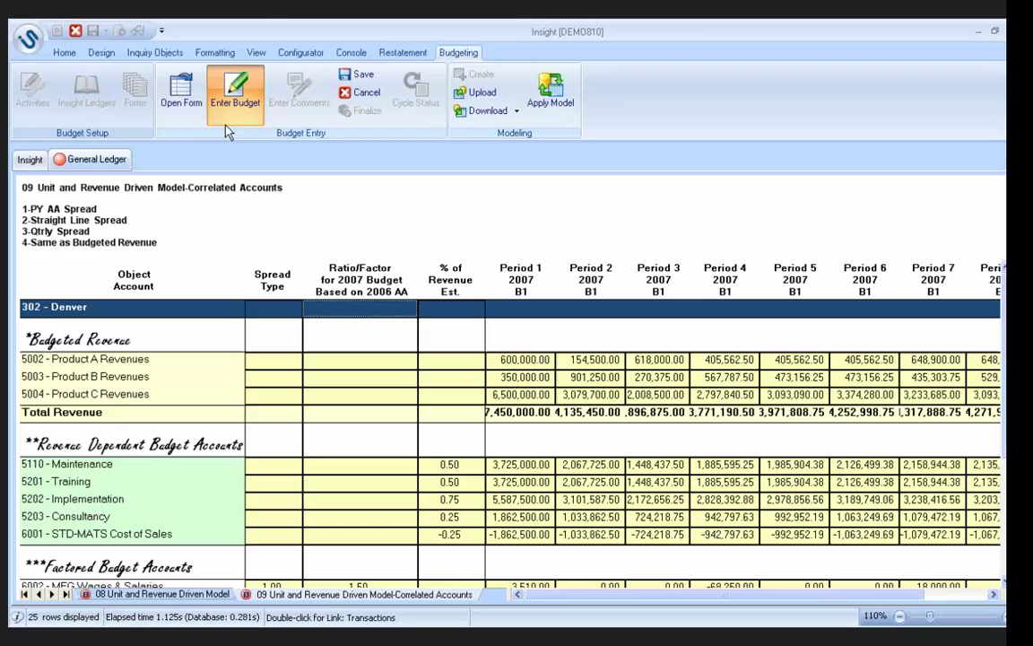
Save the budget data and check the recalculated 5110 Maintenance figure of 3,725,000.
{"action": "left_click", "coordinate": [225, 103]}
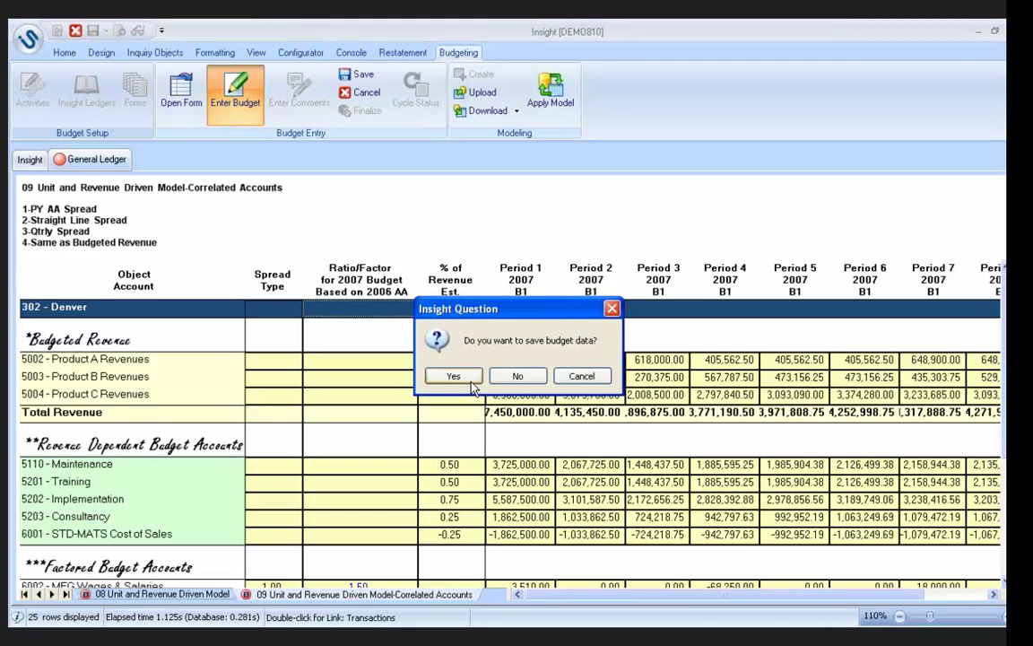
{"action": "left_click", "coordinate": [453, 378]}
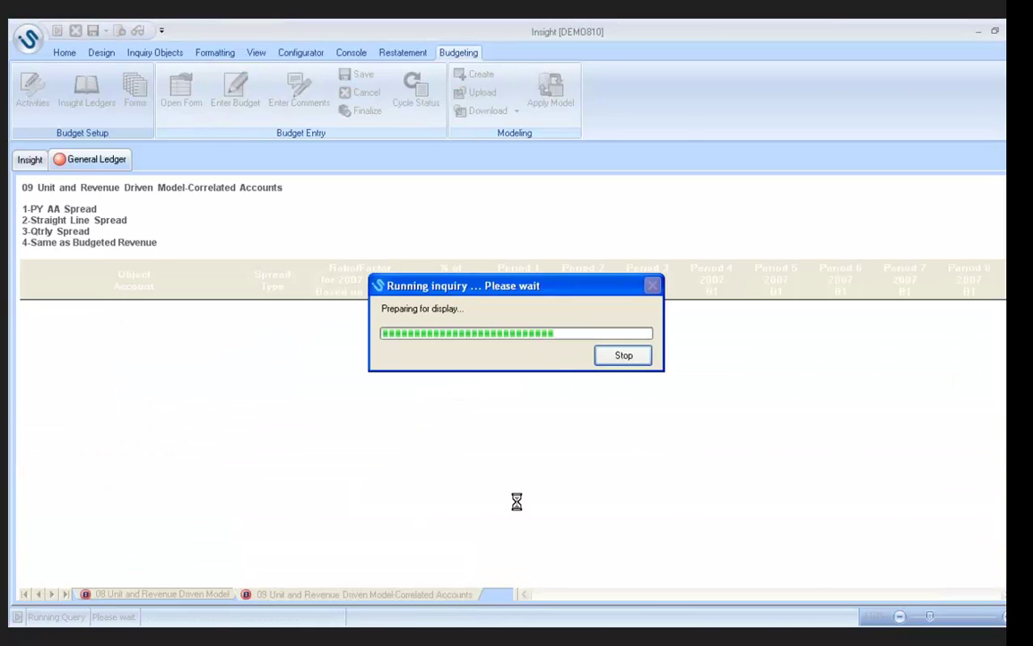
{"action": "left_click", "coordinate": [448, 465]}
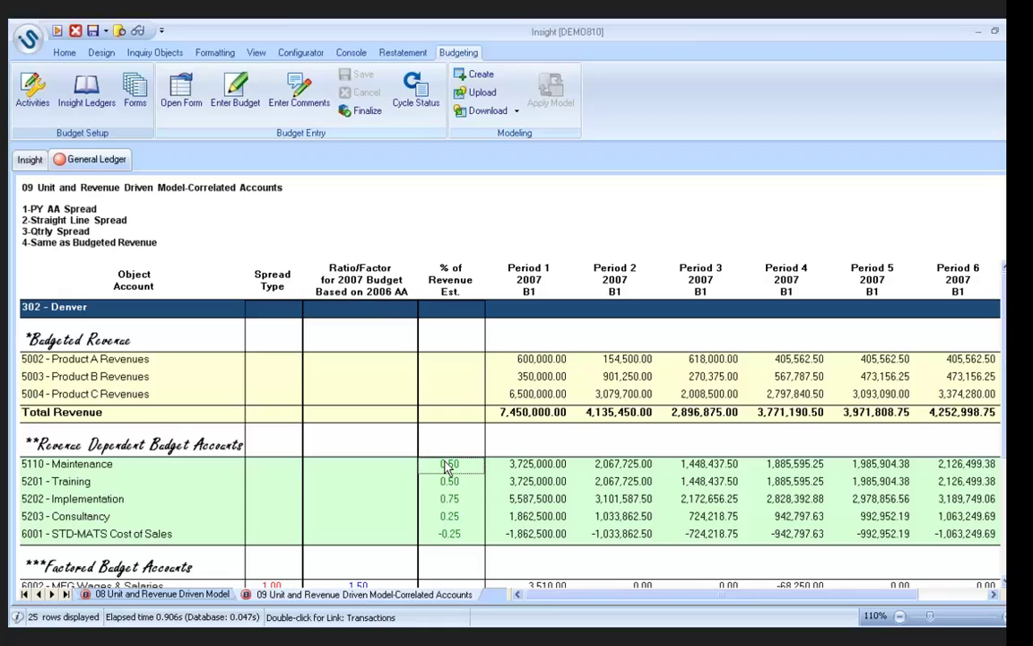